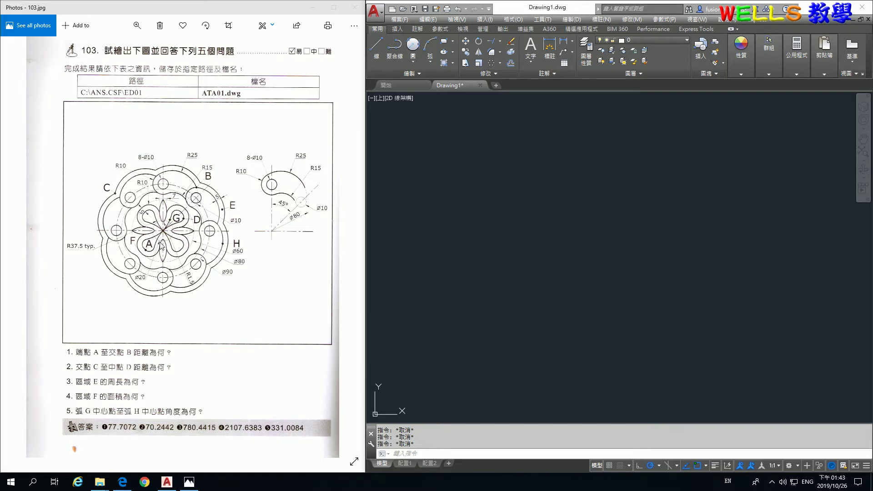
# - Zoom and pan the 103.jpg exam sheet so the flower pattern's dimensions and labels are readable
pyautogui.scroll(2, 171, 228)
pyautogui.scroll(2, 155, 209)
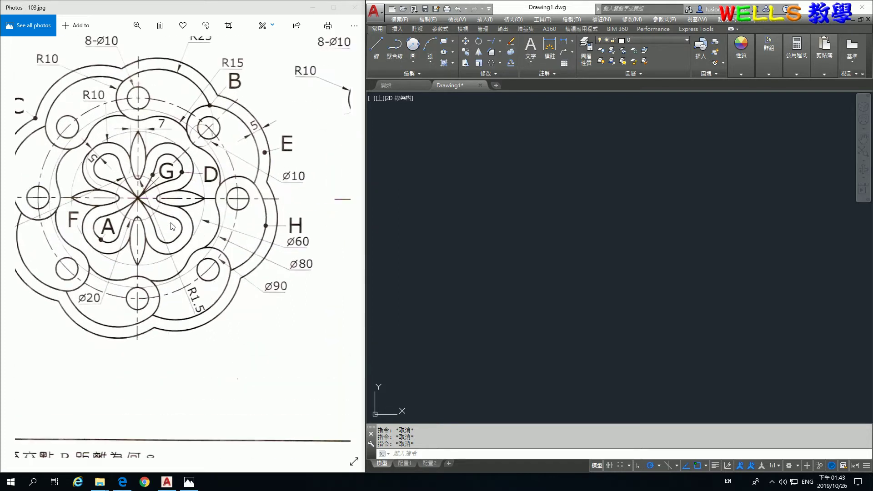
pyautogui.moveTo(163, 207); pyautogui.dragTo(239, 203)
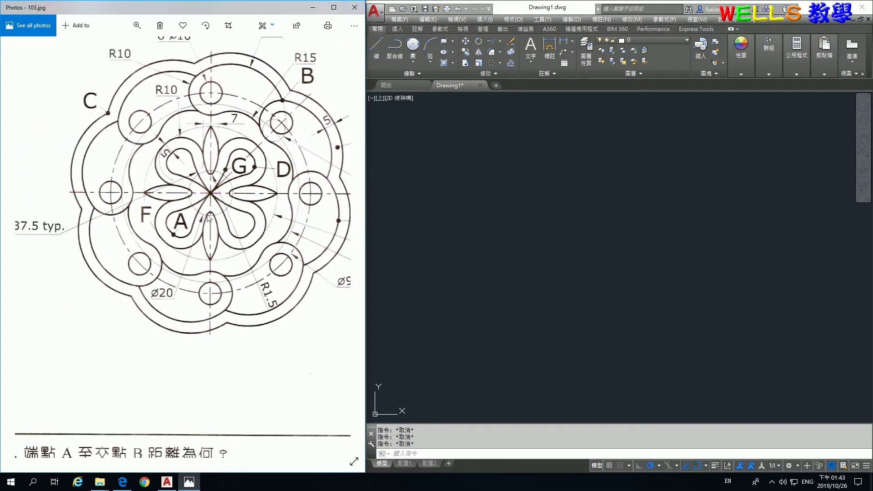
pyautogui.click(625, 233)
# - Draw a diameter-20 circle at a chosen centre point
pyautogui.write('c')
pyautogui.press('Return')
pyautogui.click(615, 226)
pyautogui.write('d')
pyautogui.press('Return')
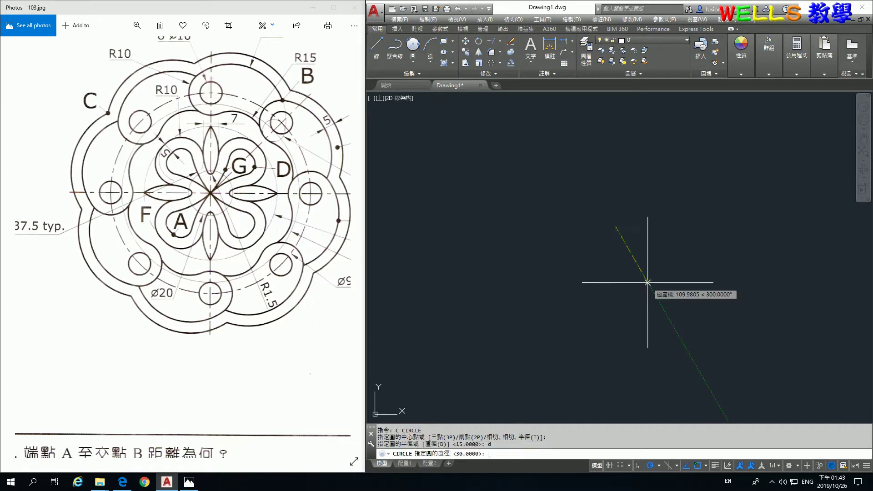
pyautogui.write('20')
pyautogui.press('Return')
# - Check the ø60 label on the reference, then draw a concentric diameter-60 circle
pyautogui.scroll(8, 618, 227)
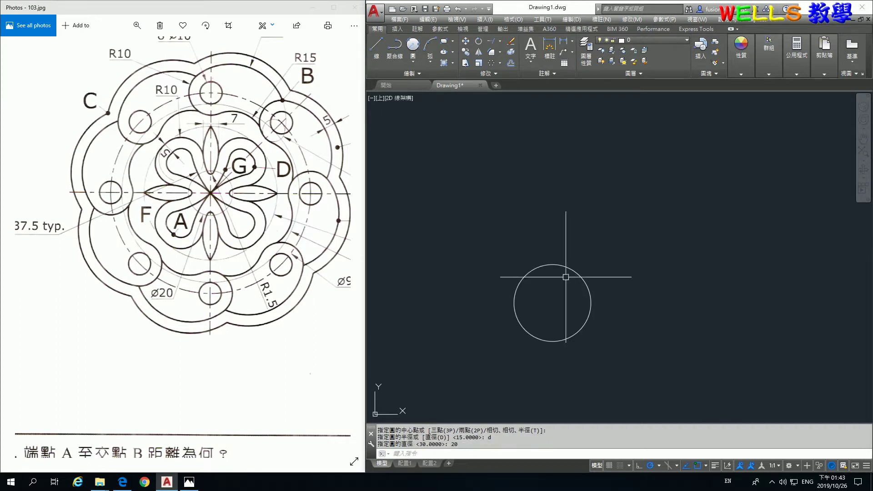
pyautogui.scroll(-1, 573, 219)
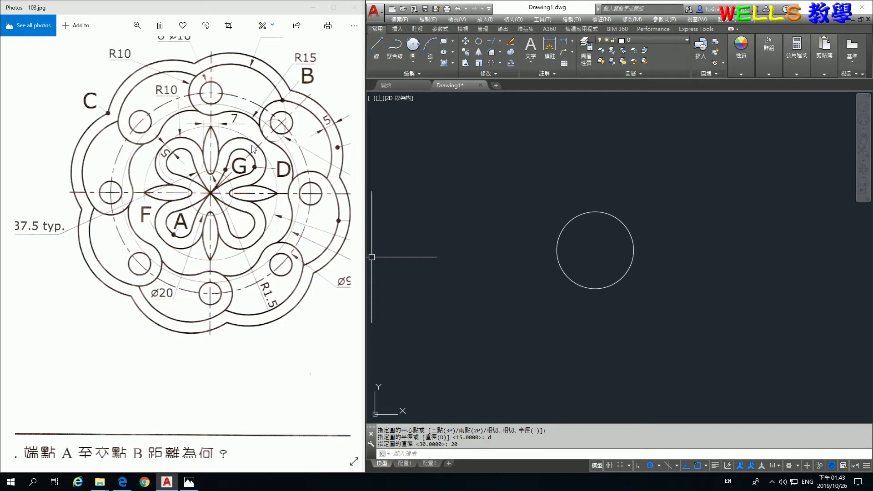
pyautogui.moveTo(301, 215); pyautogui.dragTo(191, 172)
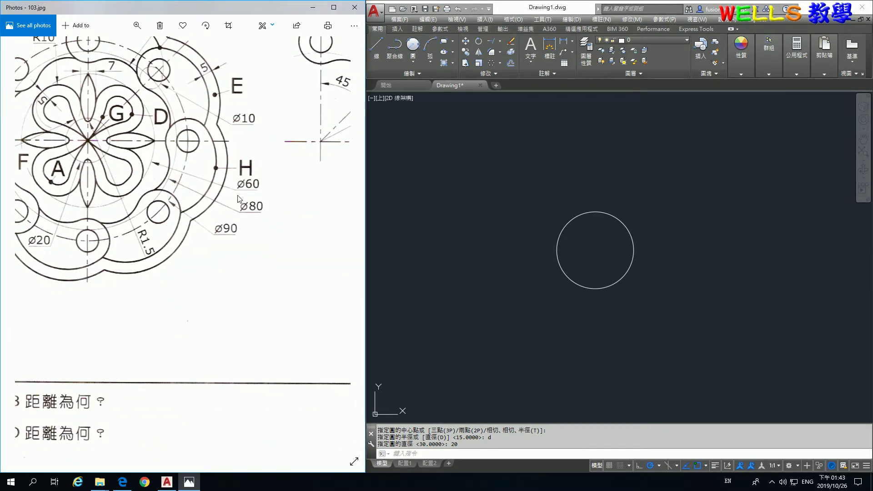
pyautogui.click(539, 300)
pyautogui.write('c')
pyautogui.press('Return')
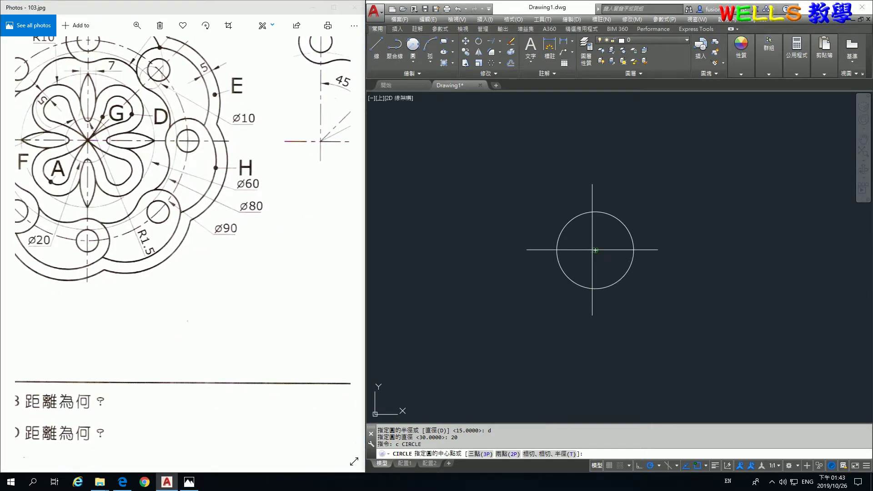
pyautogui.click(595, 250)
pyautogui.press('Return')
pyautogui.write('60')
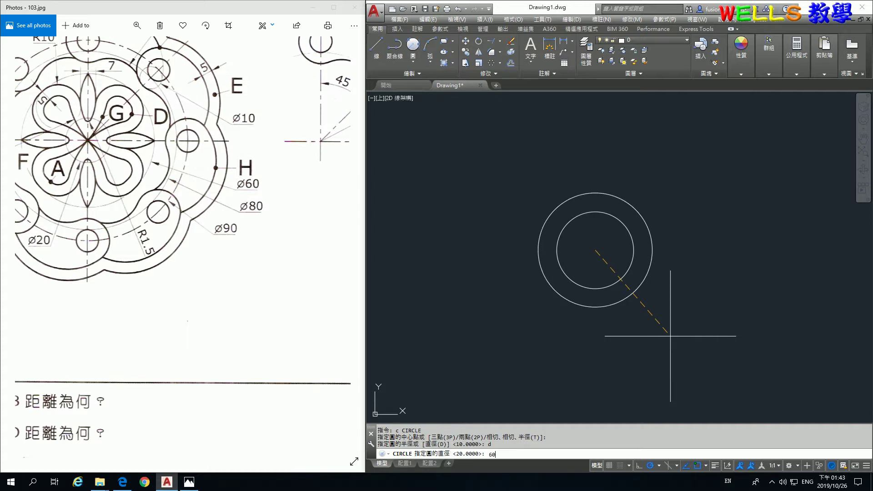
pyautogui.press('Return')
pyautogui.moveTo(58, 227); pyautogui.dragTo(140, 291)
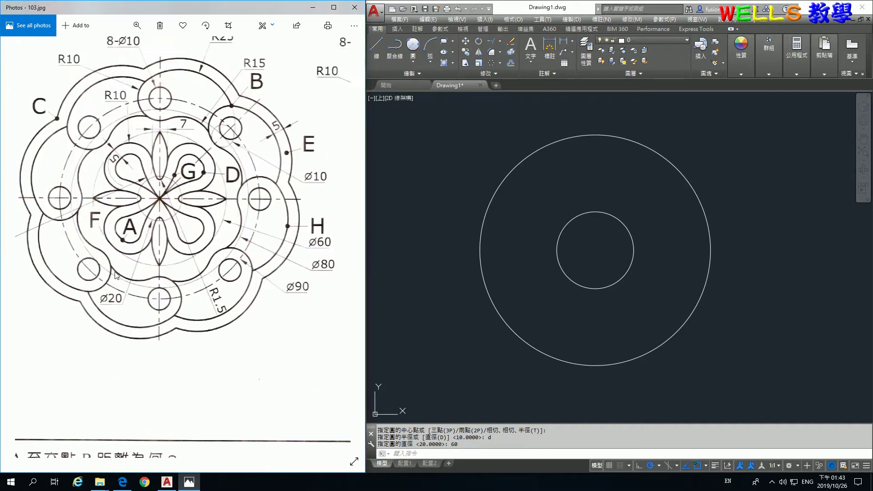
pyautogui.click(591, 271)
# - Place a vertical construction line through the circles' shared centre with XLINE
pyautogui.write('xl')
pyautogui.press('Return')
pyautogui.write('v')
pyautogui.press('Return')
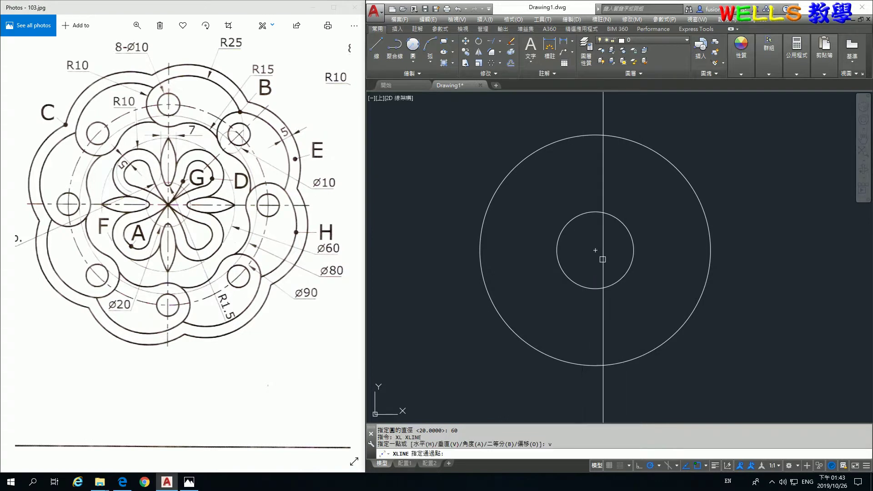
pyautogui.click(593, 250)
pyautogui.press('Return')
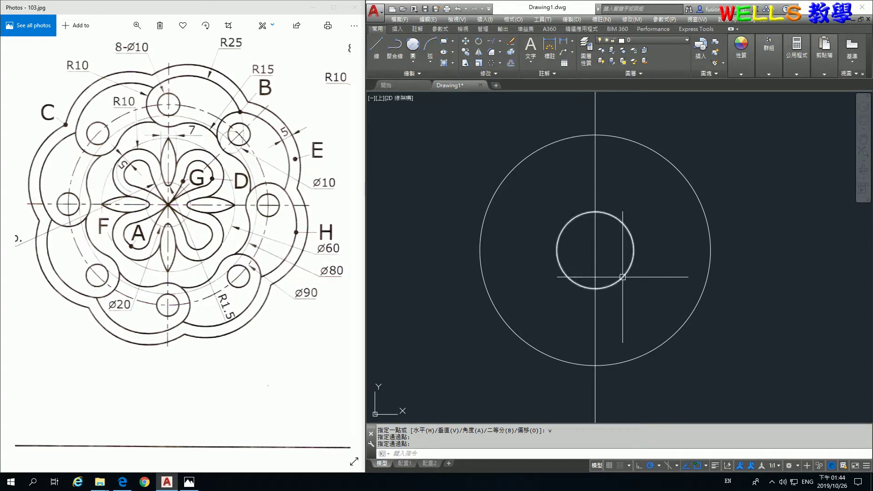
# - Offset the vertical centre line 3.5 units to the left
pyautogui.write('o')
pyautogui.press('Return')
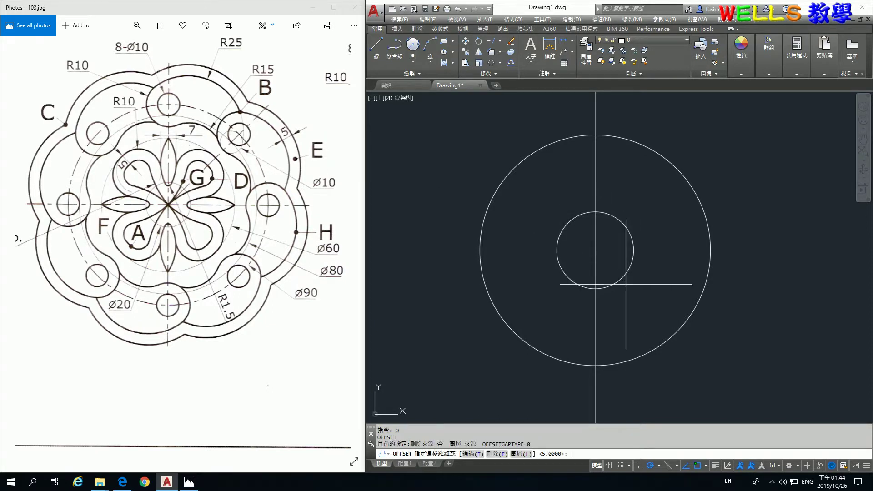
pyautogui.write('5')
pyautogui.press('Return')
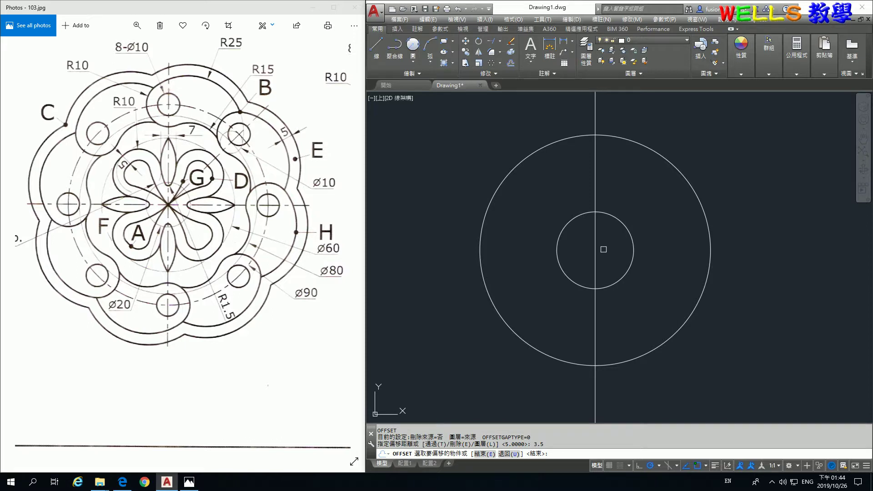
pyautogui.click(595, 241)
pyautogui.click(582, 239)
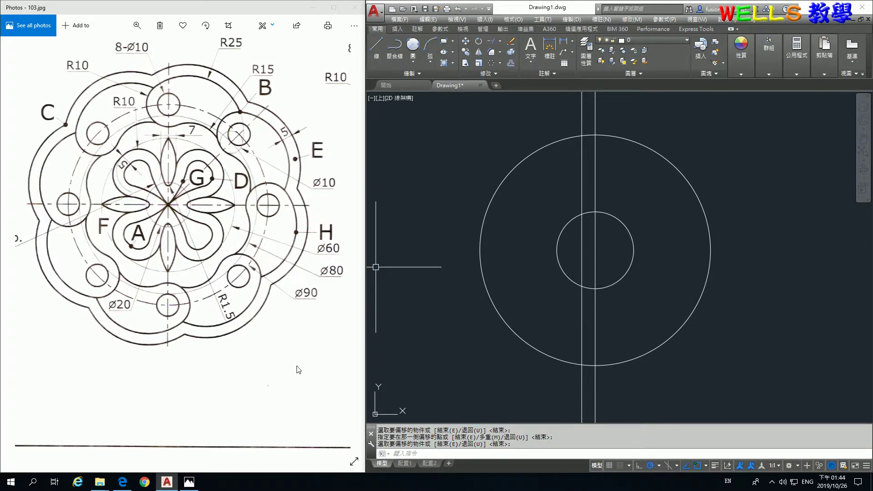
# - Start a circle centred on the top quadrant of the Ø20 circle
pyautogui.write('c')
pyautogui.press('Return')
pyautogui.click(595, 212)
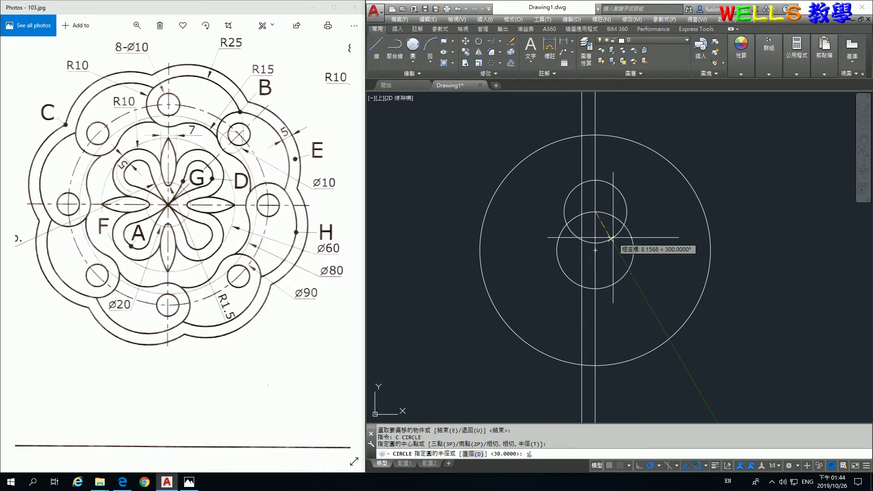
# - Finish the radius-1.5 circle, then draw a 3-point circle tangent to three existing objects, including the offset line and outer circle
pyautogui.write('.5')
pyautogui.press('Return')
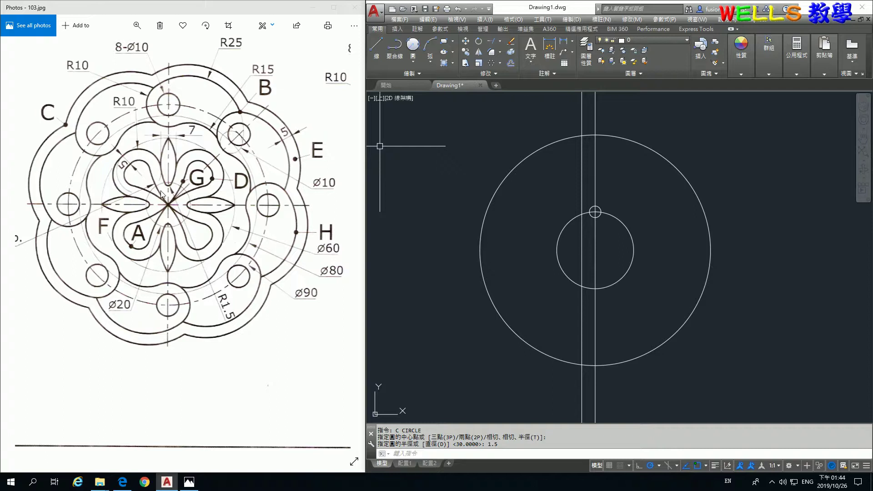
pyautogui.click(412, 58)
pyautogui.click(434, 134)
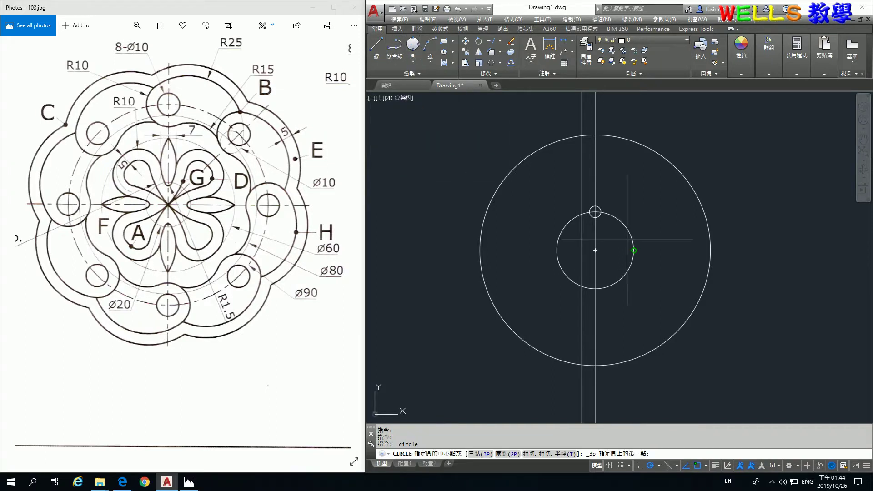
pyautogui.scroll(4, 628, 240)
pyautogui.keyDown('shift'); pyautogui.rightClick(584, 224); pyautogui.keyUp('shift')
pyautogui.click(621, 372)
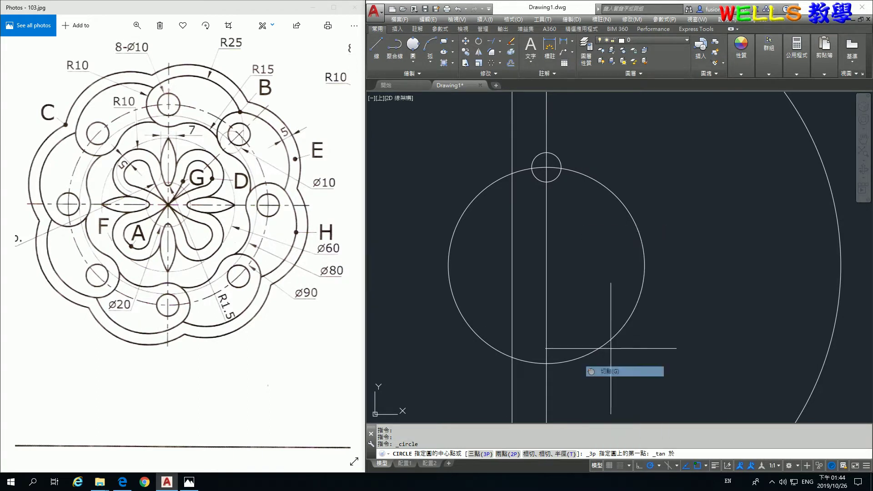
pyautogui.click(533, 177)
pyautogui.keyDown('shift'); pyautogui.rightClick(559, 259); pyautogui.keyUp('shift')
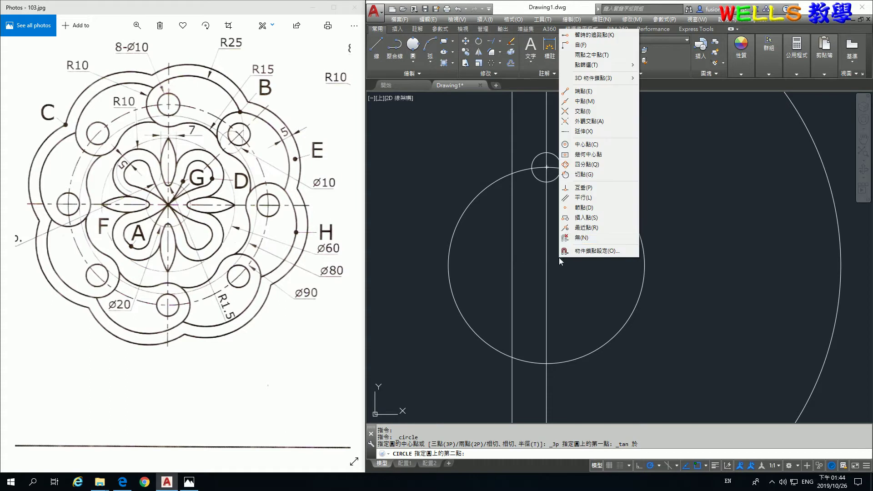
pyautogui.click(583, 174)
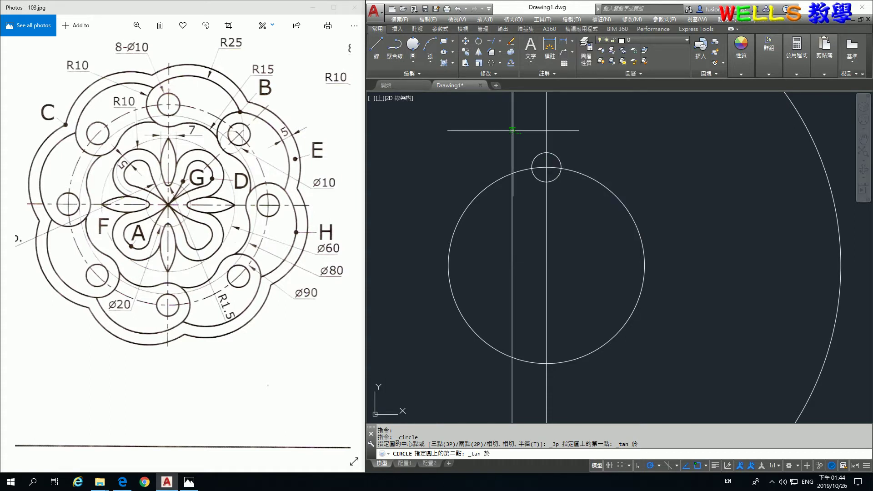
pyautogui.click(512, 131)
pyautogui.moveTo(561, 128); pyautogui.dragTo(545, 339, button='middle')
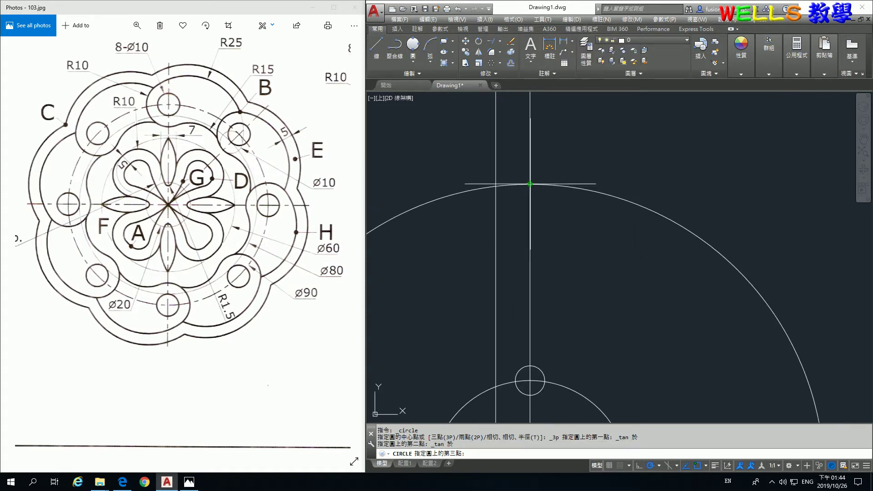
pyautogui.click(529, 184)
# - Erase the 3.5 offset guide line
pyautogui.scroll(-1, 589, 244)
pyautogui.scroll(-1, 589, 259)
pyautogui.moveTo(582, 253); pyautogui.dragTo(538, 181, button='middle')
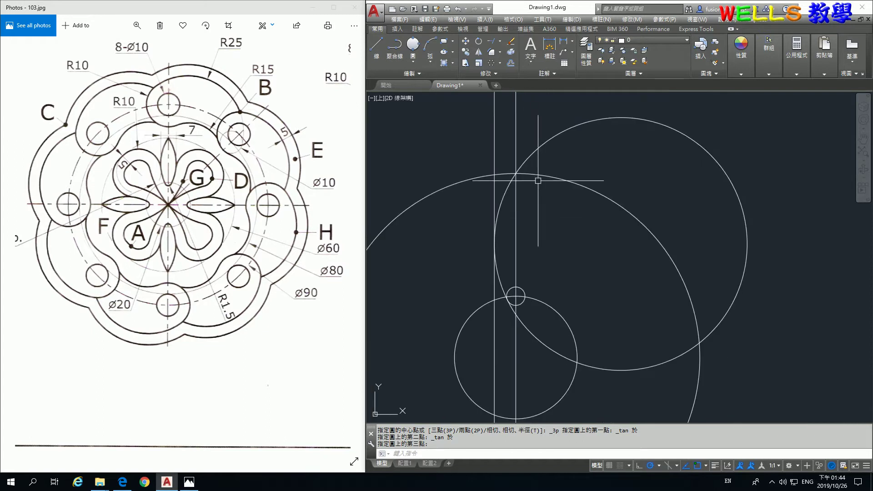
pyautogui.click(494, 150)
pyautogui.press('Delete')
pyautogui.write('tr')
pyautogui.press('Return')
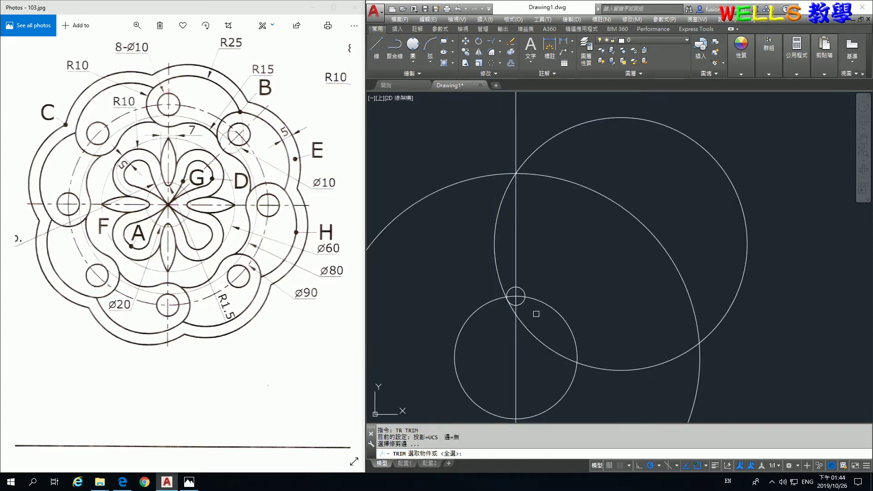
# - Trim the tangent circle to a petal arc between the small and large circles
pyautogui.click(522, 303)
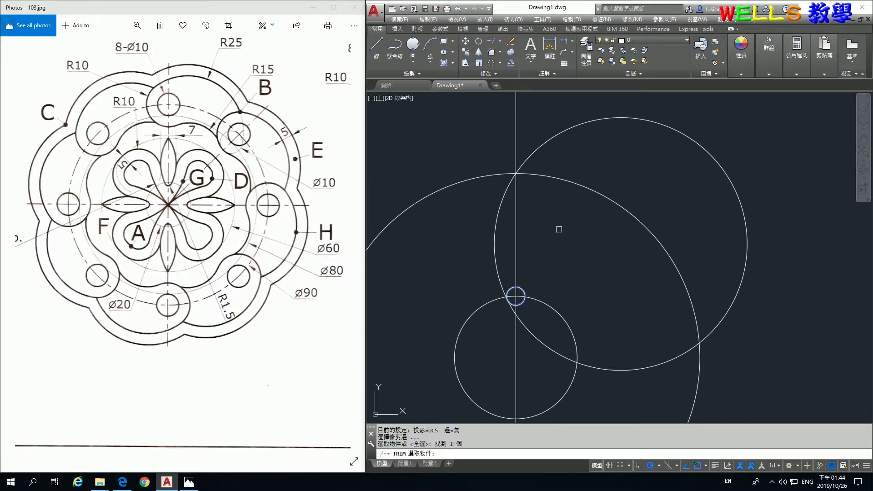
pyautogui.click(568, 180)
pyautogui.press('Return')
pyautogui.click(538, 149)
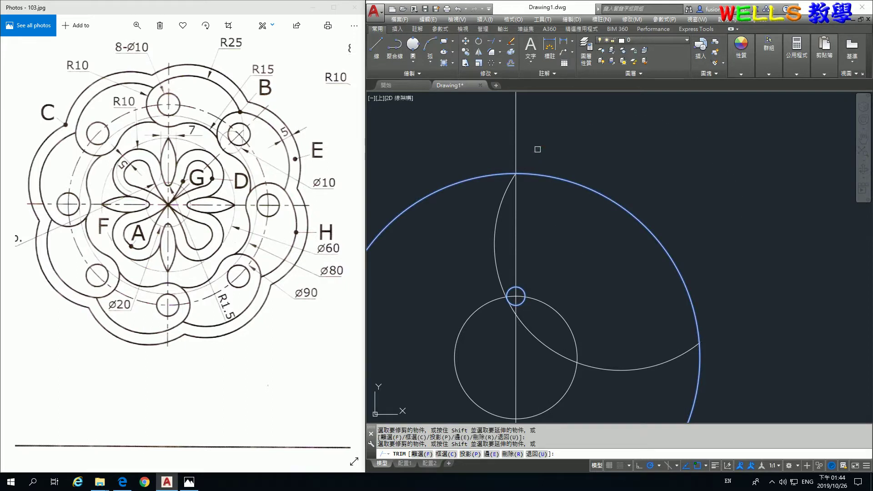
pyautogui.click(631, 364)
pyautogui.press('Return')
# - Delete the outer Ø60 circle
pyautogui.scroll(-4, 591, 296)
pyautogui.moveTo(578, 261); pyautogui.dragTo(580, 226, button='middle')
pyautogui.click(598, 198)
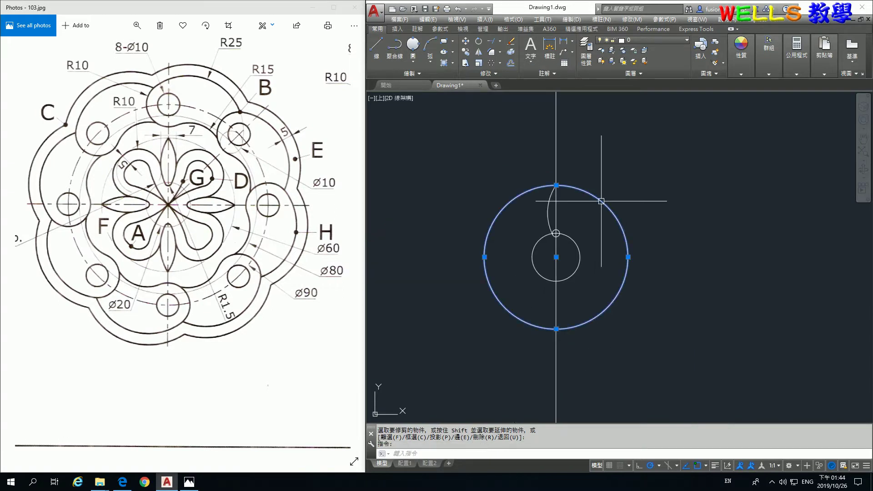
pyautogui.press('Delete')
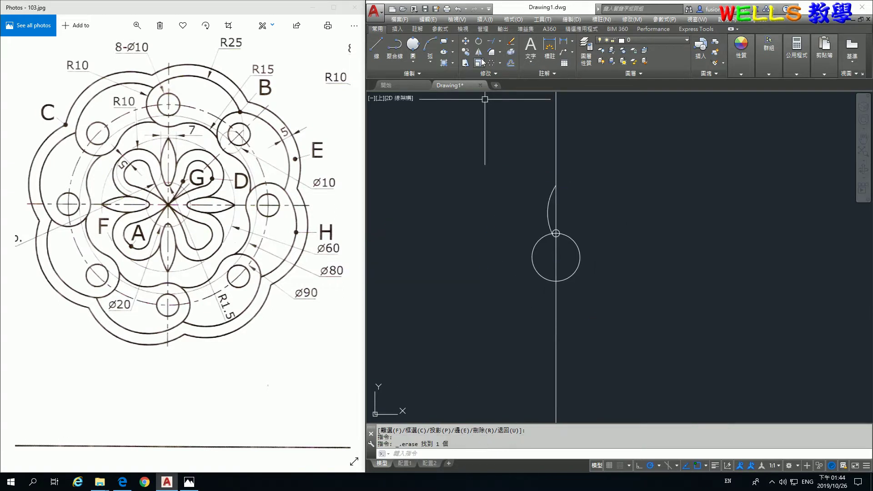
# - Mirror the petal arc across the vertical axis through the centre, keeping the original
pyautogui.click(478, 52)
pyautogui.scroll(4, 550, 177)
pyautogui.click(549, 240)
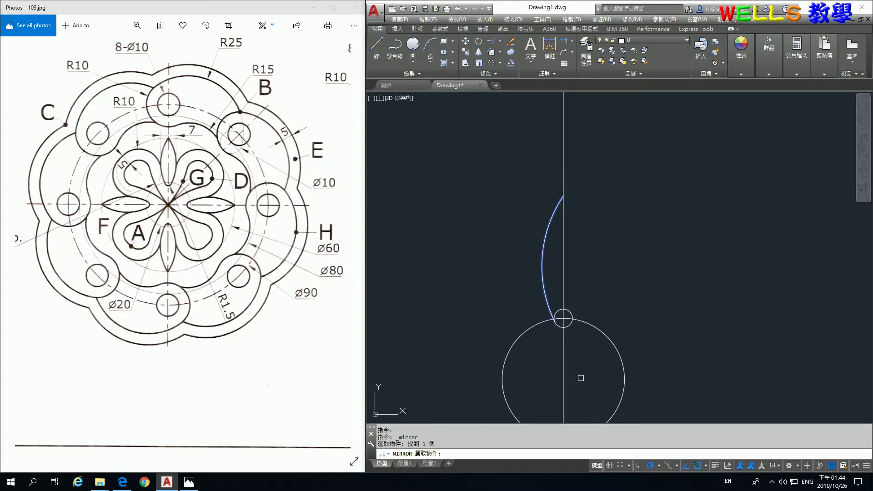
pyautogui.press('Return')
pyautogui.scroll(3, 577, 348)
pyautogui.click(541, 271)
pyautogui.scroll(-1, 536, 250)
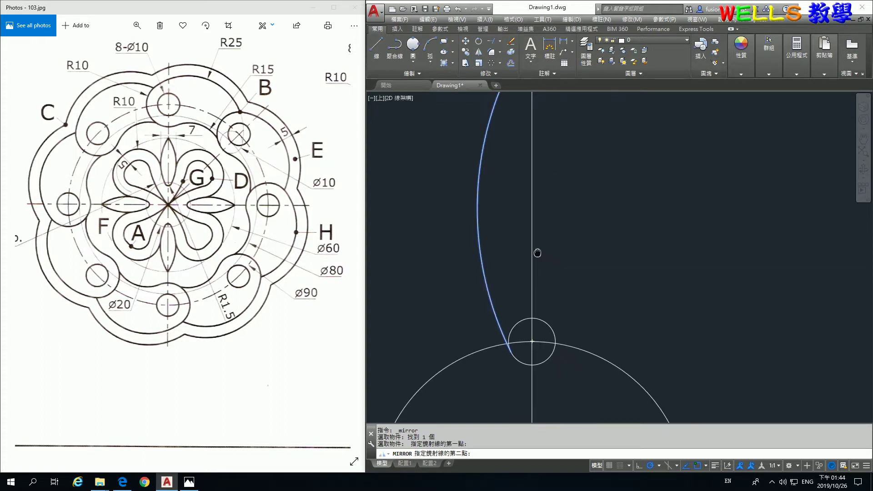
pyautogui.click(521, 144)
pyautogui.press('Return')
pyautogui.scroll(-4, 573, 230)
pyautogui.scroll(1, 555, 227)
pyautogui.scroll(1, 556, 227)
# - Trim the excess small-circle arc so the petal forms a closed shape
pyautogui.write('tr')
pyautogui.press('Return')
pyautogui.click(549, 214)
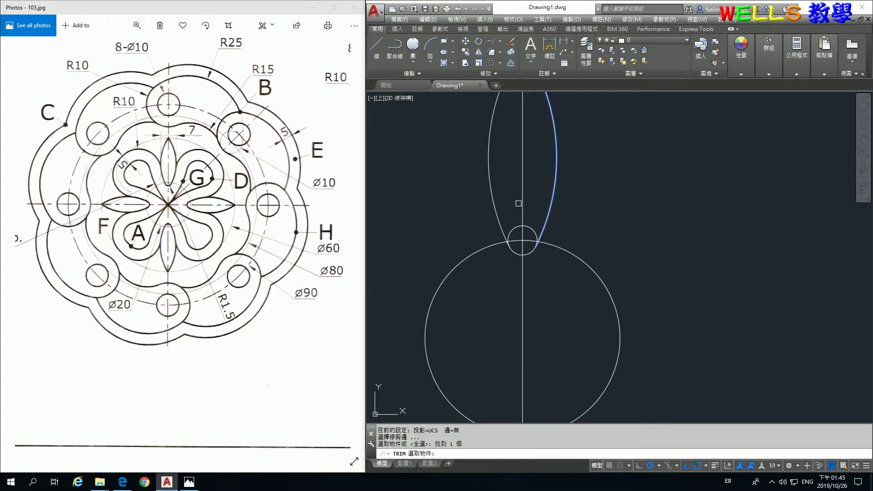
pyautogui.press('Return')
pyautogui.click(522, 227)
pyautogui.scroll(-4, 592, 238)
pyautogui.press('Return')
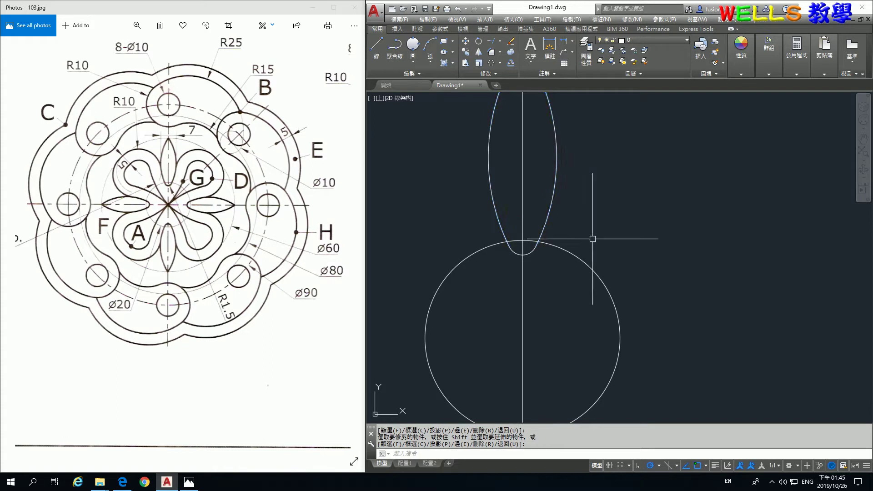
# - Start a polar array and window-select the petal's three pieces
pyautogui.click(492, 63)
pyautogui.click(535, 134)
pyautogui.click(584, 263)
pyautogui.press('Return')
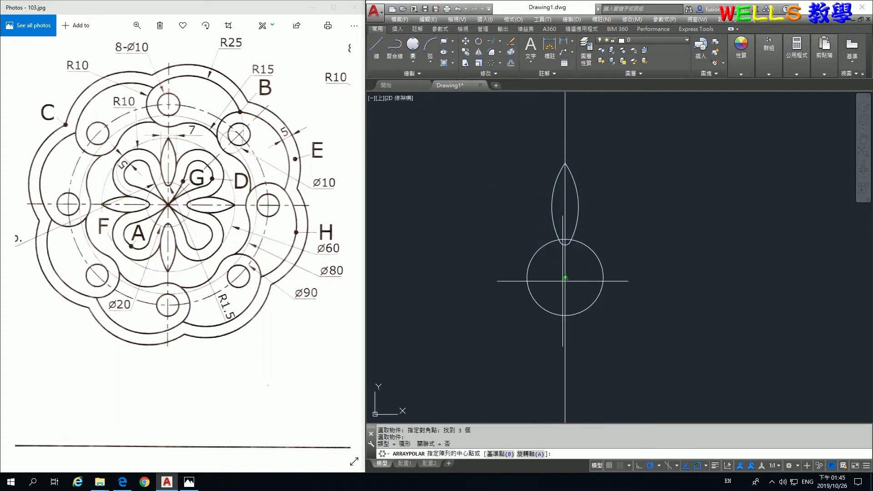
# - Polar-array the petal into 4 items around the Ø20 circle's centre
pyautogui.click(565, 276)
pyautogui.press('Return')
pyautogui.write('4')
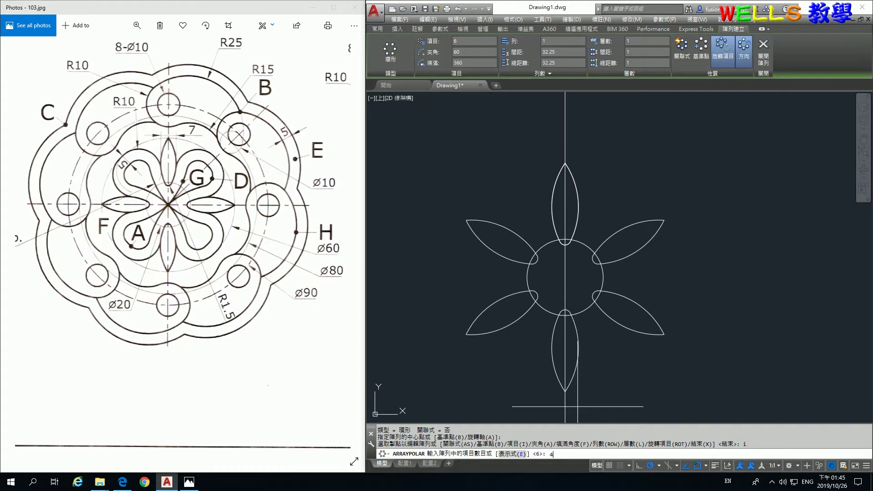
pyautogui.press('Return')
pyautogui.press('Return')
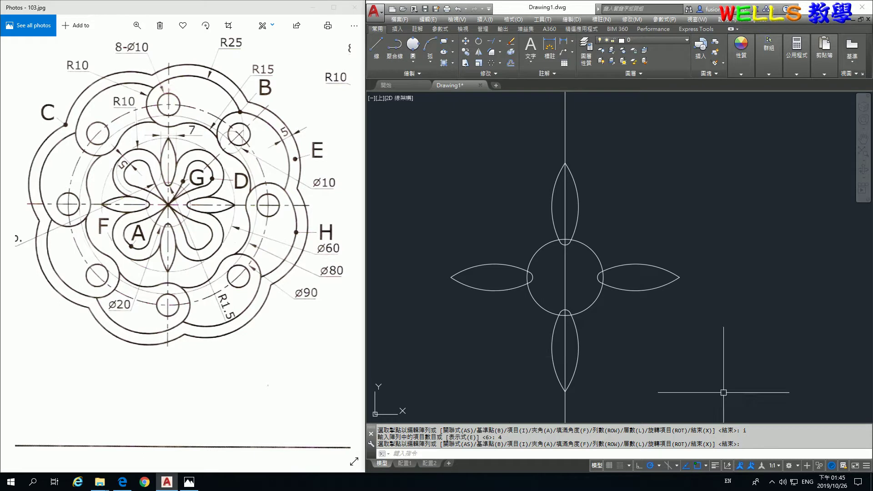
pyautogui.click(712, 368)
# - Draw a diameter-60 circle at the flower centre through the petal tips
pyautogui.write('c')
pyautogui.press('Return')
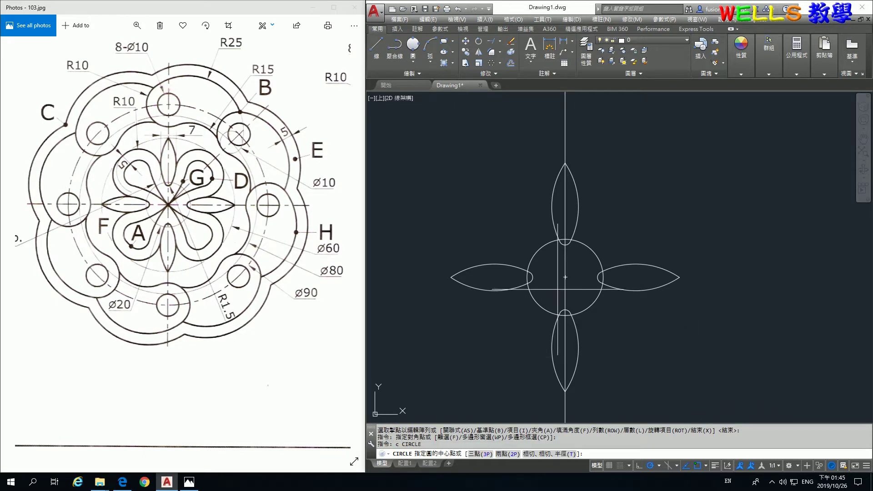
pyautogui.click(565, 277)
pyautogui.press('Return')
pyautogui.write('60')
pyautogui.press('Return')
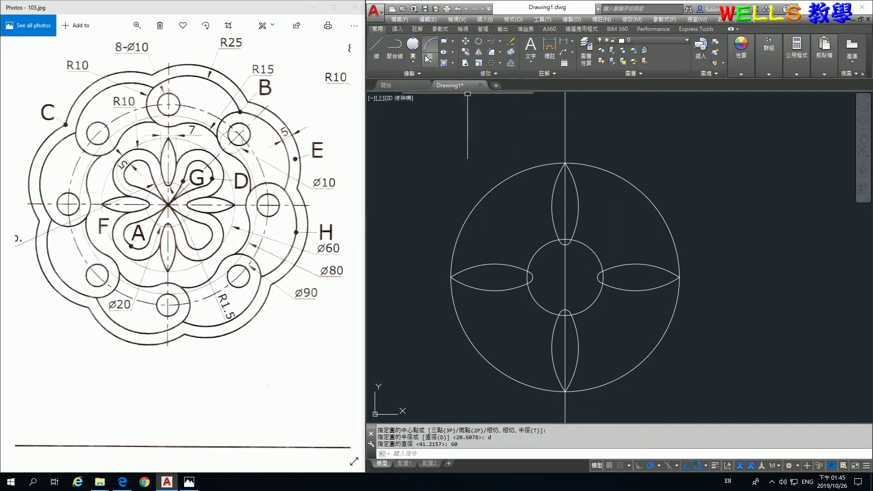
# - Add a radius-10 Tan-Tan-Radius circle touching the Ø60 and Ø20 circles
pyautogui.click(413, 58)
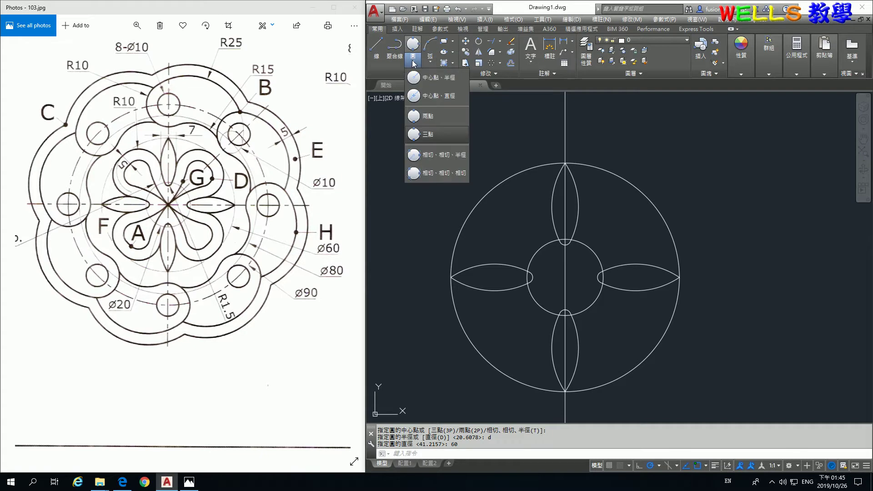
pyautogui.click(438, 156)
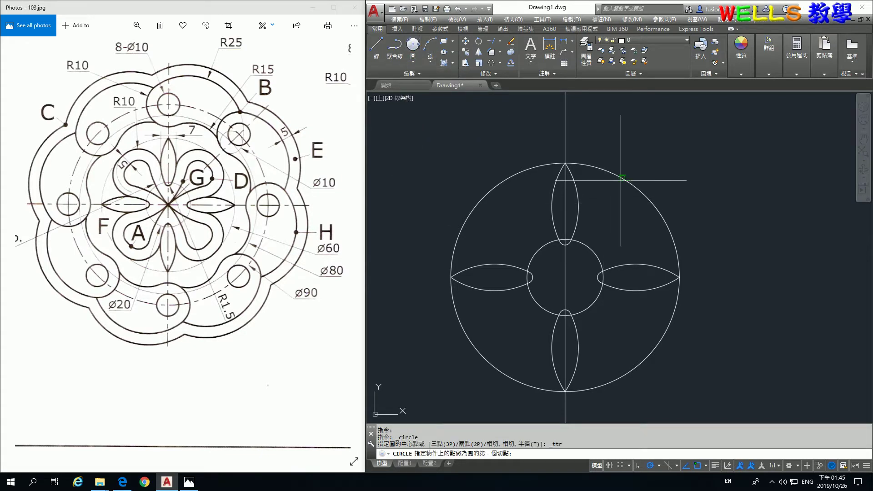
pyautogui.click(621, 180)
pyautogui.click(579, 200)
pyautogui.write('0')
pyautogui.press('Return')
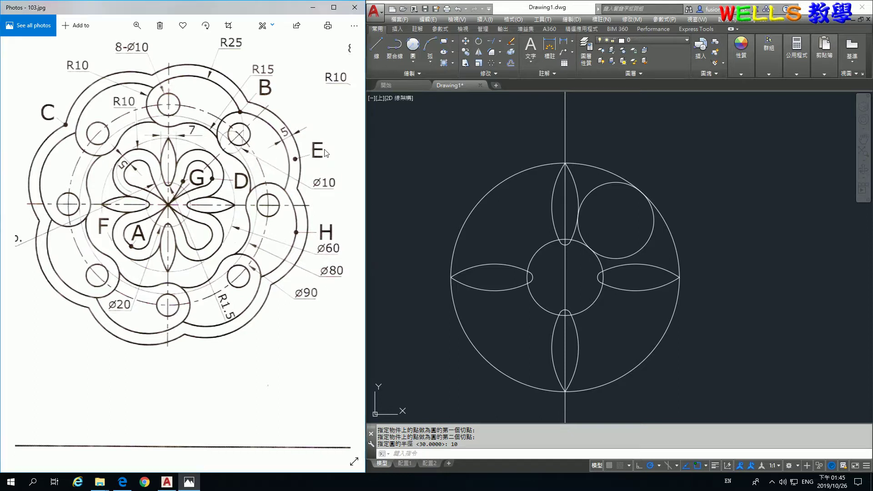
# - Mirror the R10 circle about a line at 45° from the flower centre, checking the reference detail
pyautogui.moveTo(309, 148)
pyautogui.mouseDown()
pyautogui.moveTo(182, 145)
pyautogui.moveTo(172, 161)
pyautogui.mouseUp()
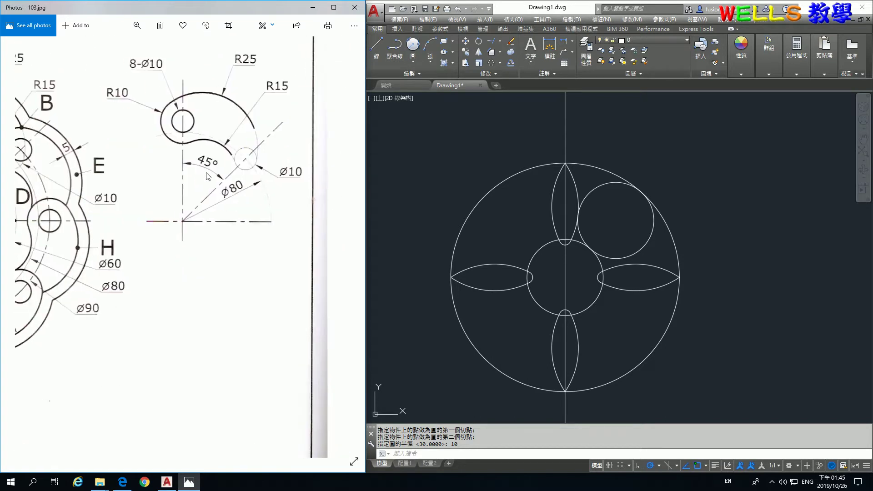
pyautogui.moveTo(270, 174)
pyautogui.mouseDown()
pyautogui.moveTo(254, 174)
pyautogui.moveTo(422, 160)
pyautogui.mouseUp()
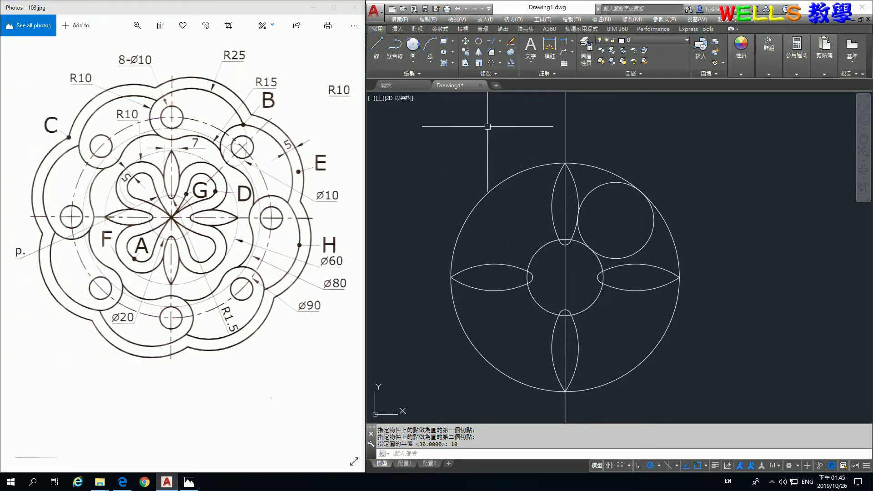
pyautogui.click(478, 52)
pyautogui.click(650, 243)
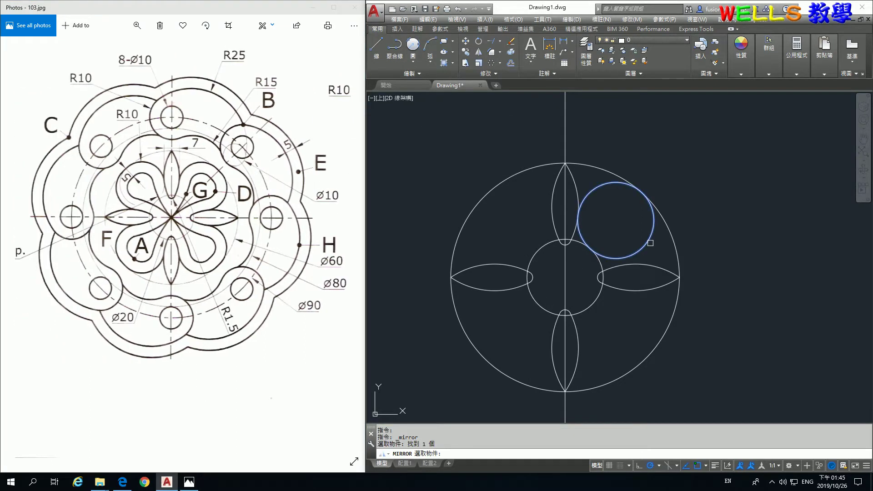
pyautogui.press('Return')
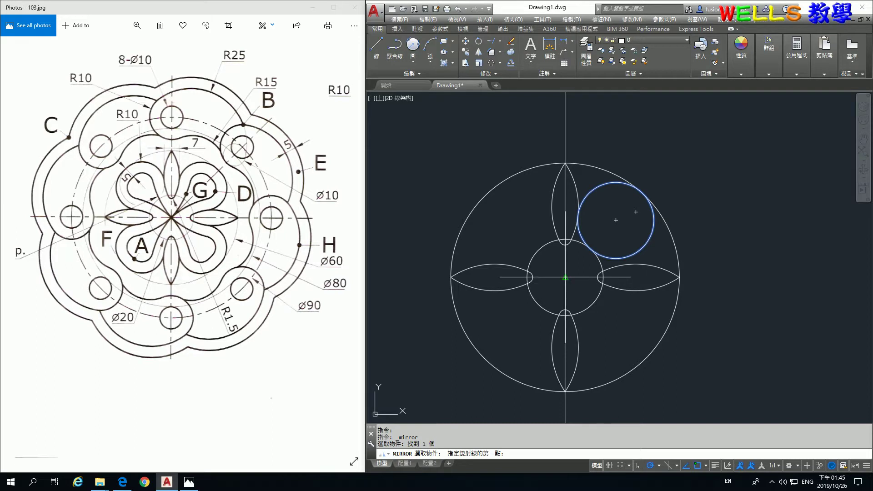
pyautogui.click(565, 277)
pyautogui.write('<45')
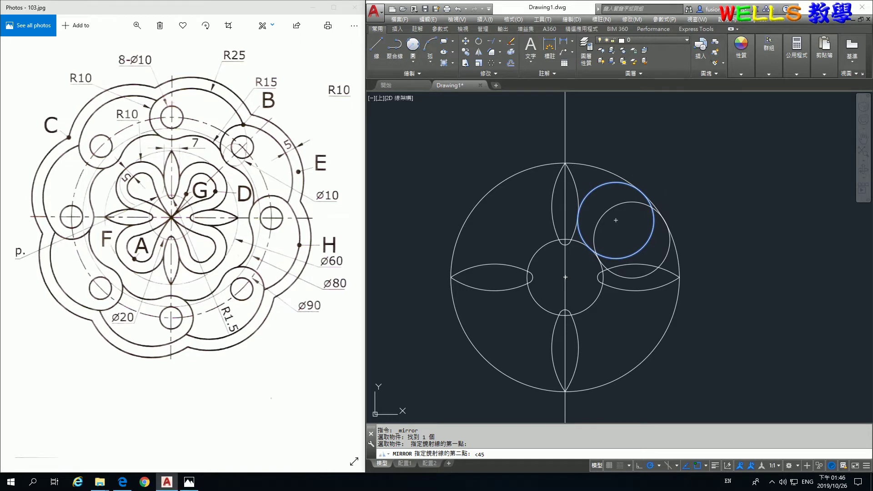
pyautogui.press('Return')
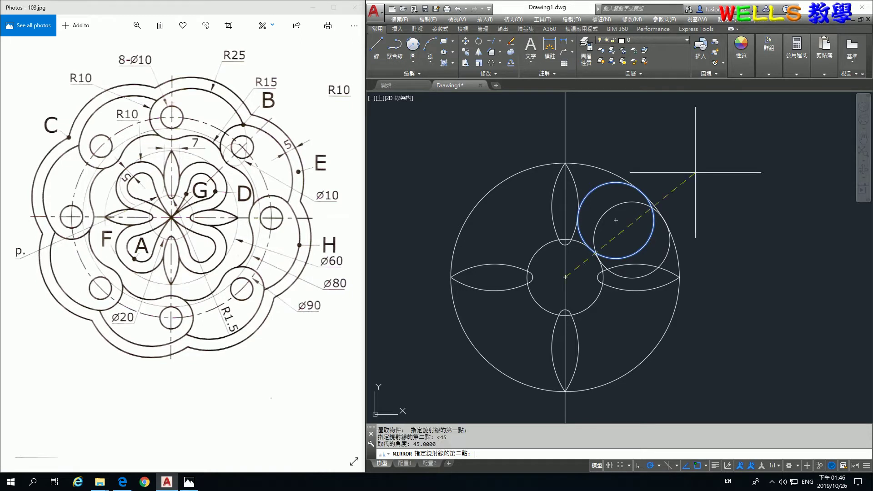
pyautogui.click(691, 146)
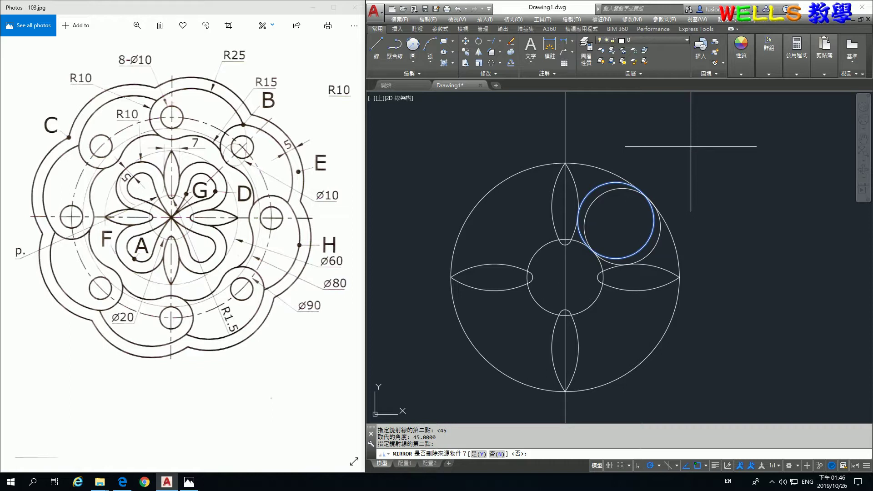
# - Start TRIM with the large circle, both small circles and the top and right petal arcs as cutting edges
pyautogui.press('Return')
pyautogui.write('tr')
pyautogui.press('Return')
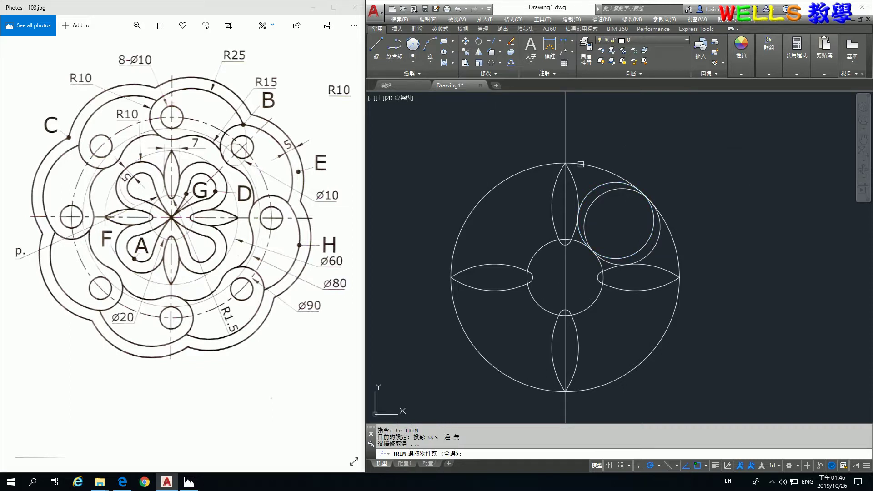
pyautogui.click(697, 195)
pyautogui.click(632, 210)
pyautogui.scroll(4, 581, 237)
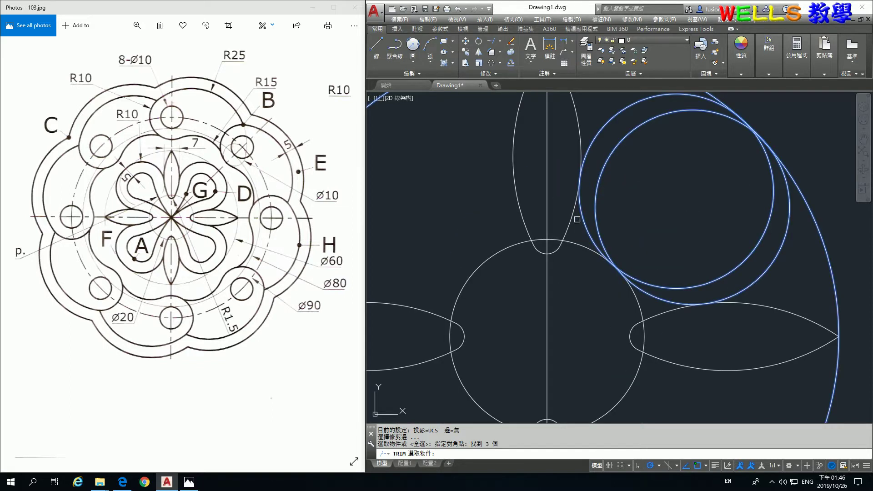
pyautogui.click(575, 222)
pyautogui.click(756, 305)
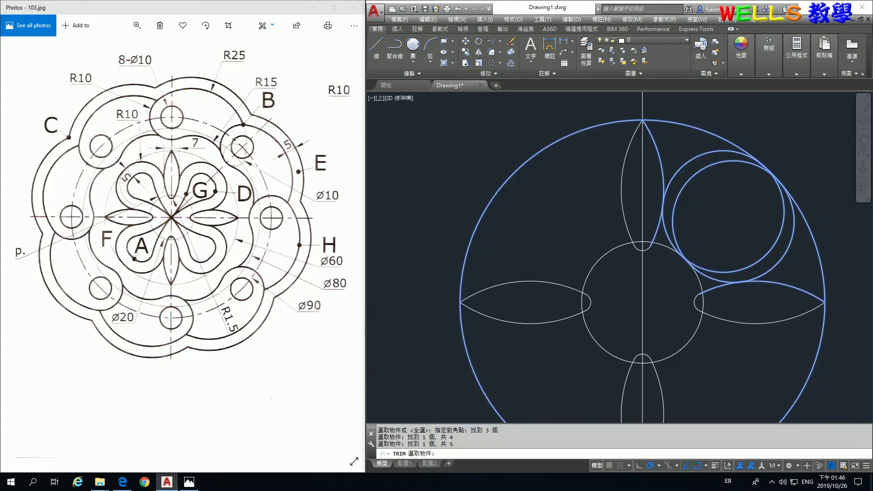
pyautogui.scroll(-3, 801, 246)
pyautogui.scroll(-2, 801, 245)
pyautogui.press('Return')
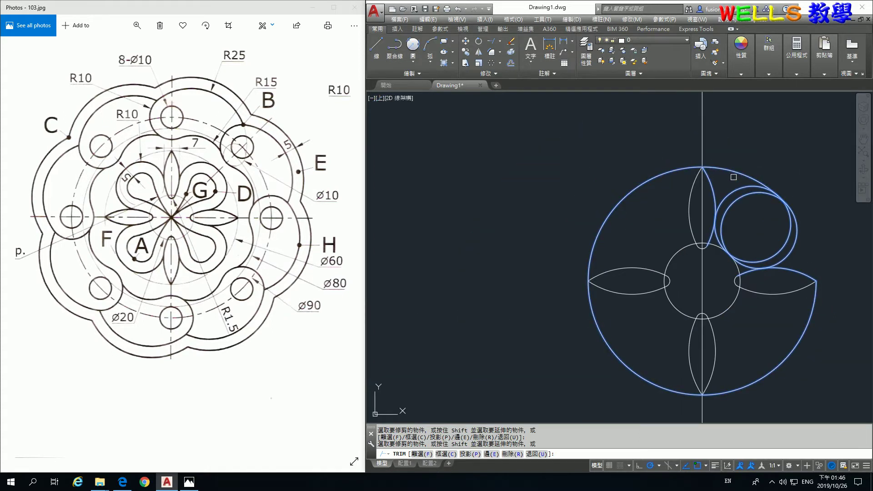
# - Trim away the inner arcs of the small circles and the lower stray curve pieces
pyautogui.scroll(4, 727, 248)
pyautogui.click(703, 200)
pyautogui.click(779, 272)
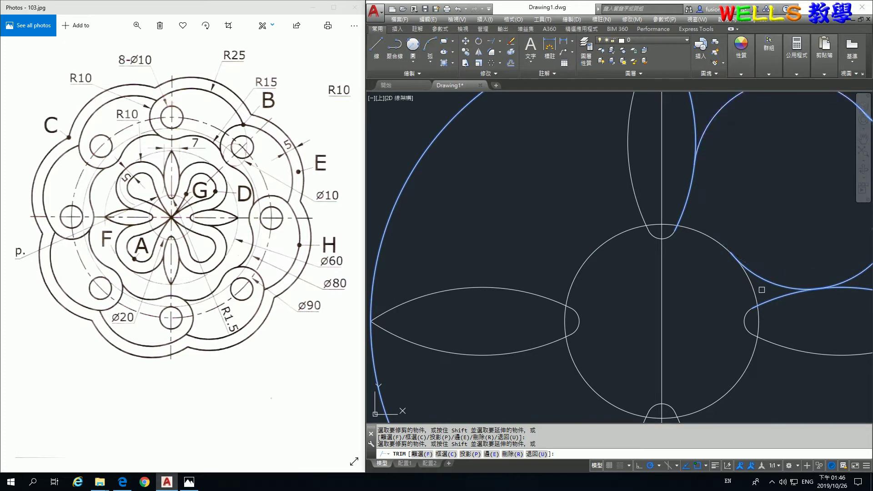
pyautogui.scroll(-4, 789, 195)
pyautogui.moveTo(789, 195); pyautogui.dragTo(610, 233, button='middle')
pyautogui.scroll(4, 604, 215)
pyautogui.scroll(2, 612, 222)
pyautogui.scroll(3, 520, 321)
pyautogui.scroll(2, 486, 369)
pyautogui.scroll(1, 507, 368)
pyautogui.click(538, 343)
pyautogui.click(558, 367)
pyautogui.press('Escape')
# - Erase the leftover outer arc of the Ø60 circle and recentre the flower
pyautogui.scroll(-3, 532, 371)
pyautogui.scroll(-3, 532, 371)
pyautogui.scroll(-2, 670, 206)
pyautogui.press('Return')
pyautogui.click(728, 361)
pyautogui.press('Delete')
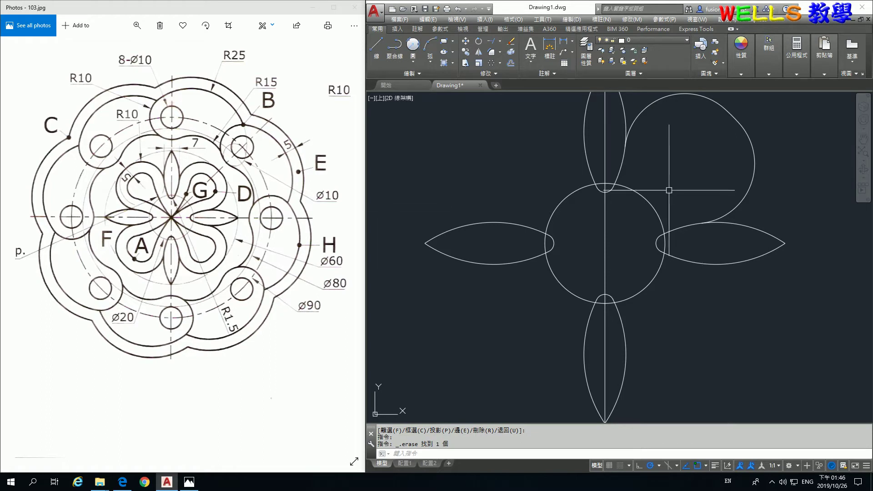
pyautogui.moveTo(673, 195); pyautogui.dragTo(633, 231, button='middle')
# - Offset the three curled-outline arcs 5 units inward to form the inner spiral line
pyautogui.write('o')
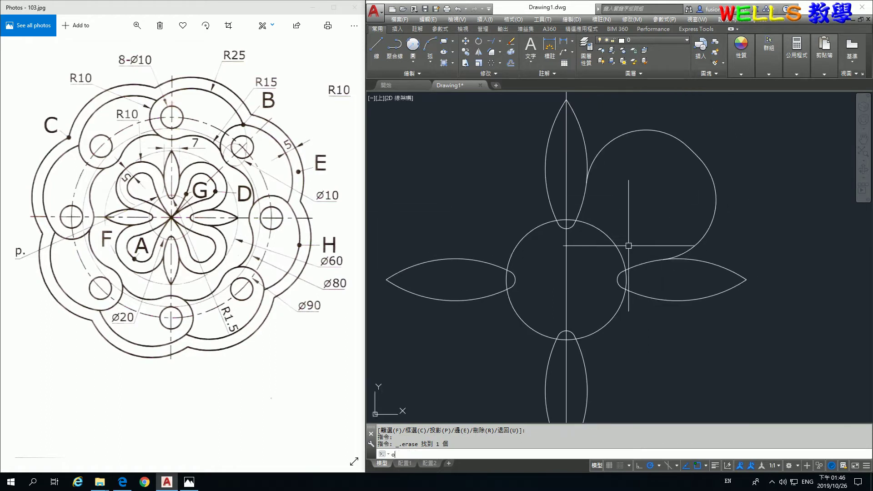
pyautogui.press('Return')
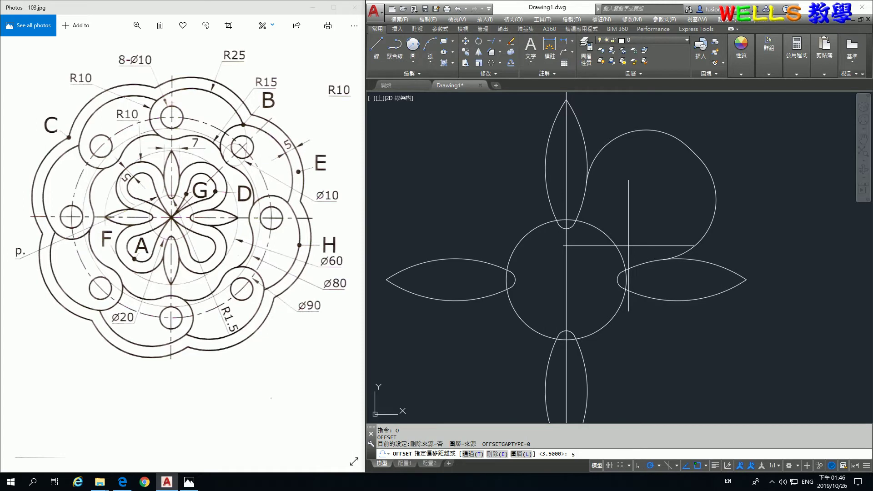
pyautogui.press('Return')
pyautogui.click(629, 132)
pyautogui.click(632, 194)
pyautogui.click(694, 153)
pyautogui.click(672, 193)
pyautogui.click(691, 244)
pyautogui.click(661, 212)
pyautogui.press('Return')
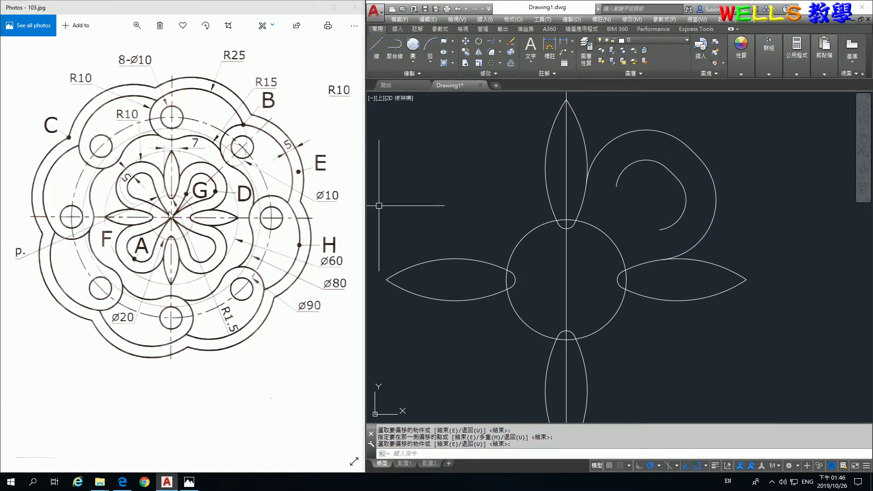
pyautogui.hscroll(-5, 141, 244)
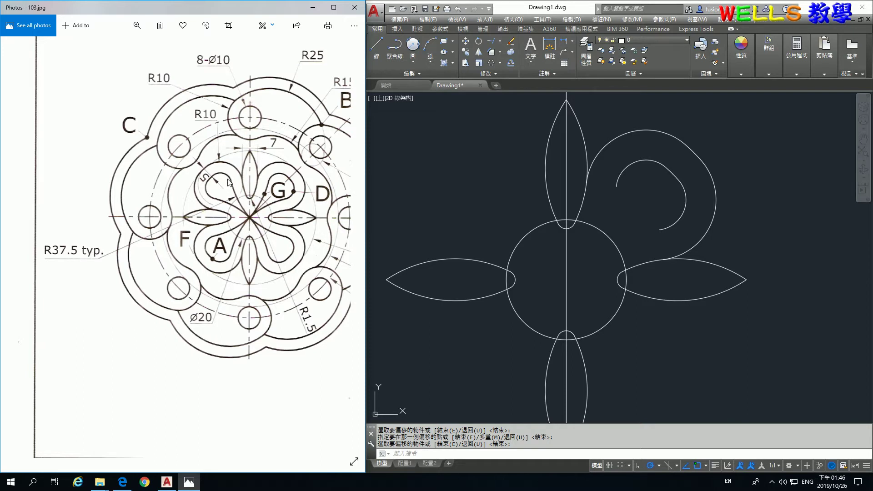
# - Draw a radius-37.5 circle centred on the flower centre
pyautogui.rightClick(615, 239)
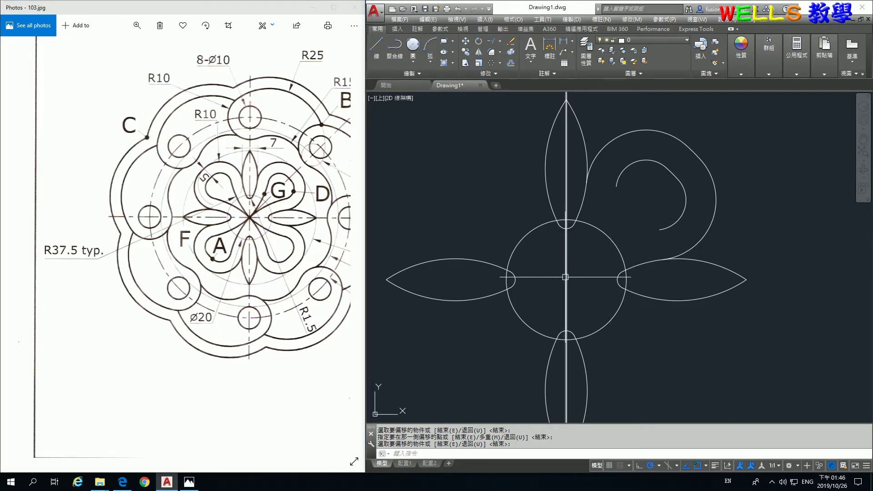
pyautogui.write('c')
pyautogui.press('Return')
pyautogui.click(566, 279)
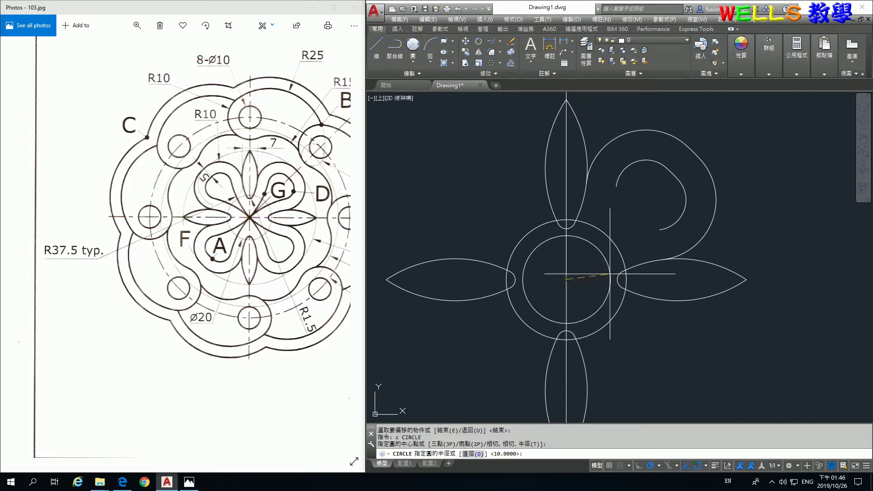
pyautogui.write('.5')
pyautogui.press('Return')
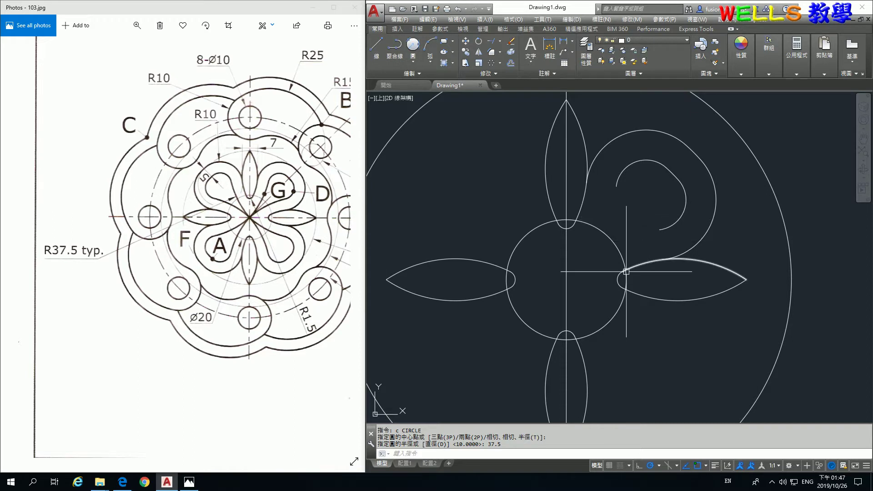
# - Offset the inner spiral arc 37.5 units to the outer side
pyautogui.click(628, 260)
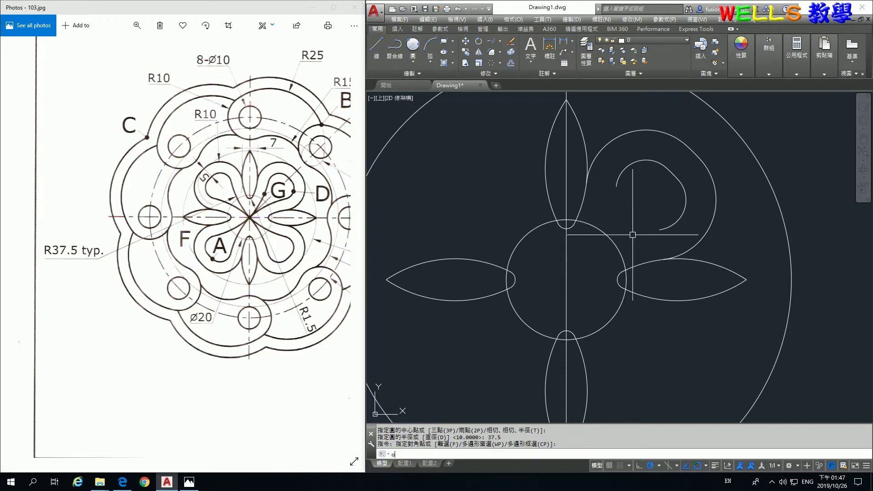
pyautogui.press('Return')
pyautogui.write('.5')
pyautogui.press('Return')
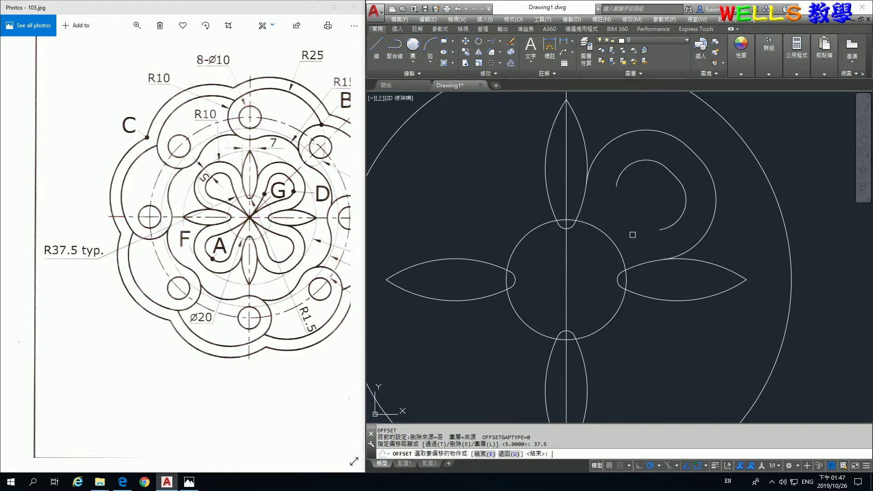
pyautogui.click(648, 160)
pyautogui.click(566, 98)
pyautogui.scroll(-4, 489, 169)
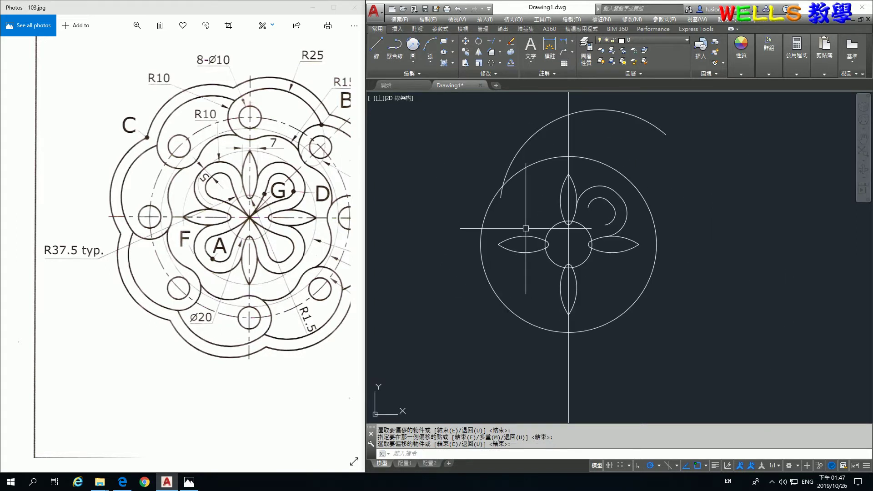
# - Draw an R37.5 circle at the guide intersection and delete the leftover circle and arc
pyautogui.write('c')
pyautogui.press('Return')
pyautogui.scroll(4, 433, 150)
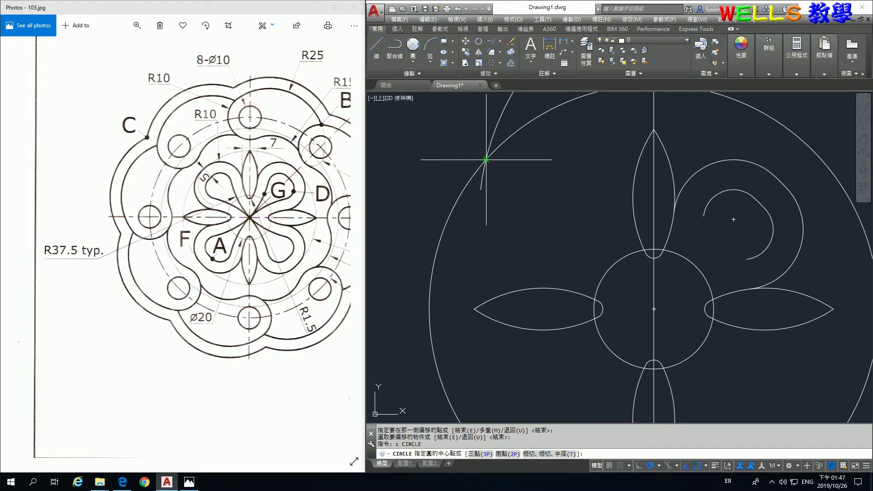
pyautogui.click(485, 160)
pyautogui.write('37.5')
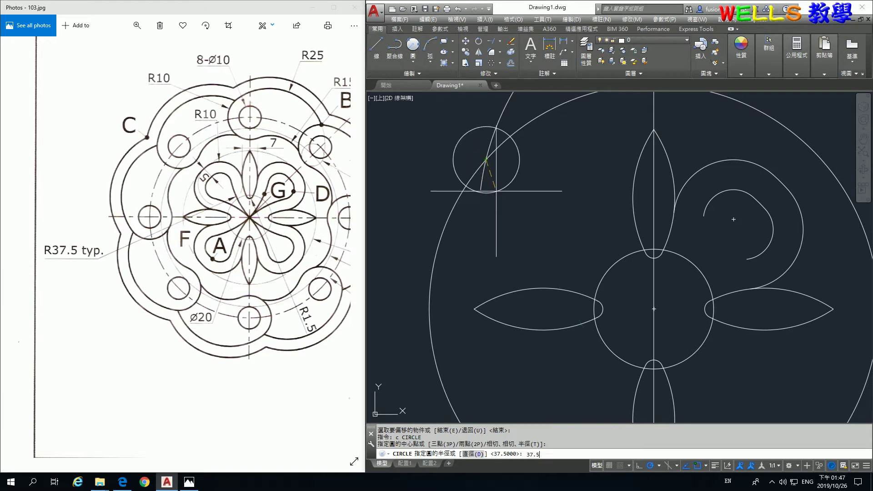
pyautogui.press('Return')
pyautogui.click(562, 164)
pyautogui.click(461, 136)
pyautogui.press('Delete')
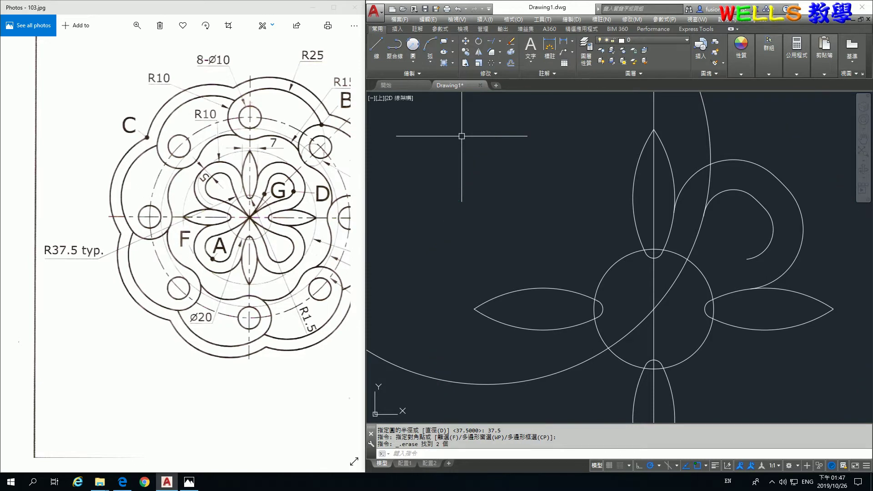
# - Mirror the large arc across a 45° line through the flower centre, keeping the original
pyautogui.click(478, 53)
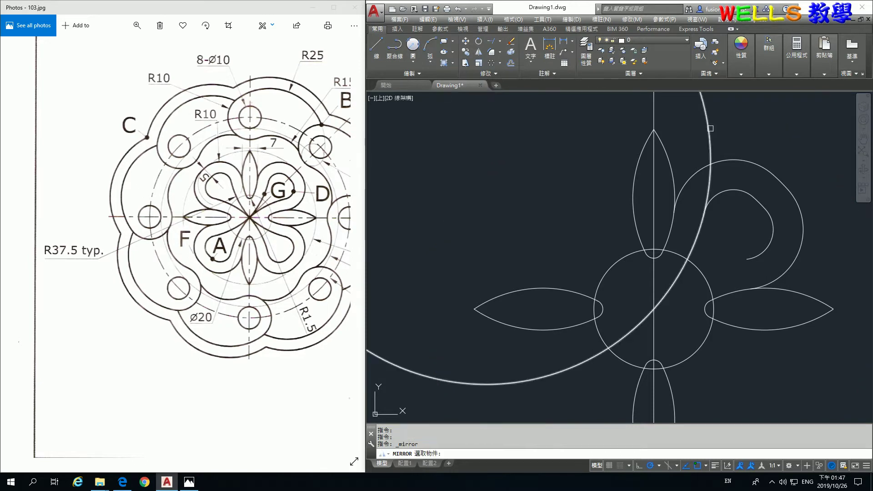
pyautogui.click(709, 118)
pyautogui.press('Return')
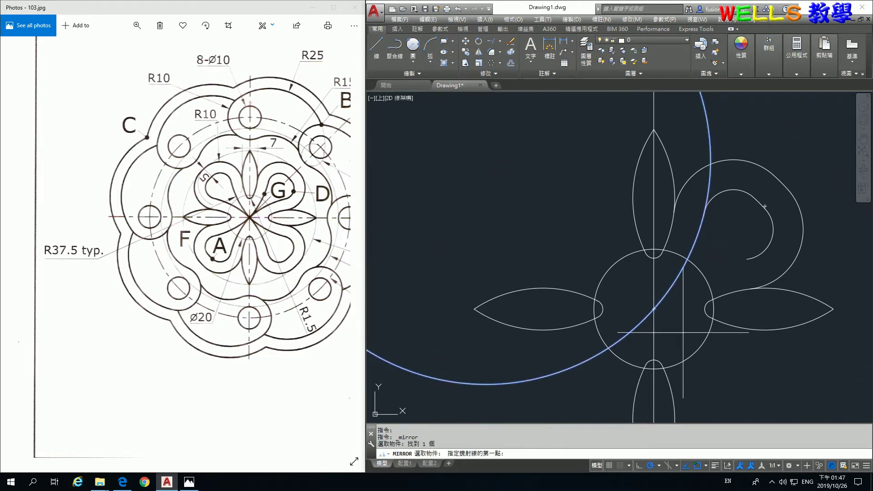
pyautogui.click(653, 309)
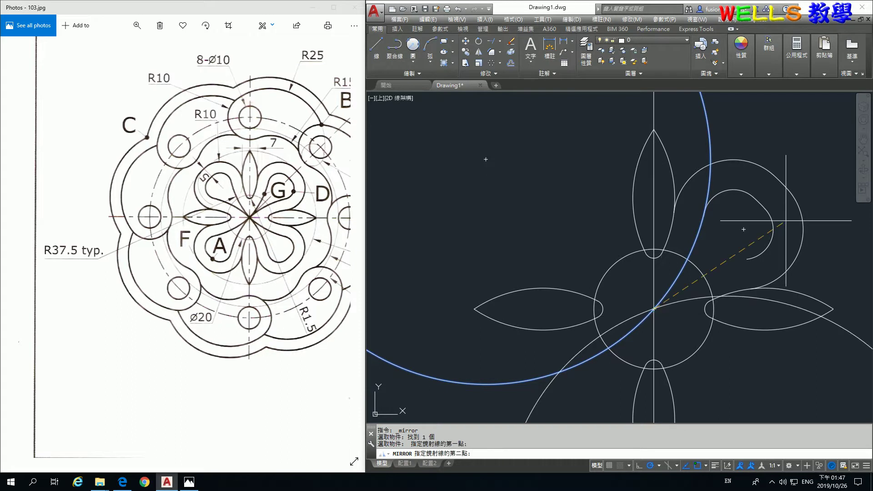
pyautogui.write('<45')
pyautogui.press('Return')
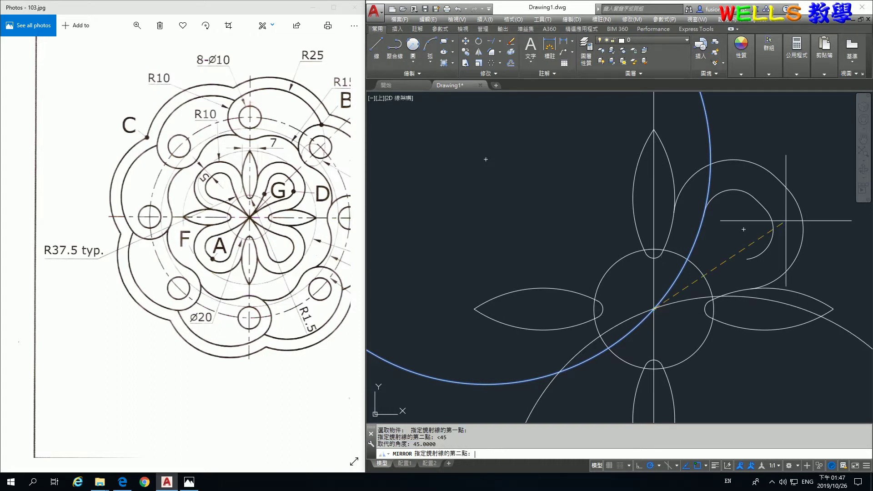
pyautogui.click(822, 126)
pyautogui.press('Return')
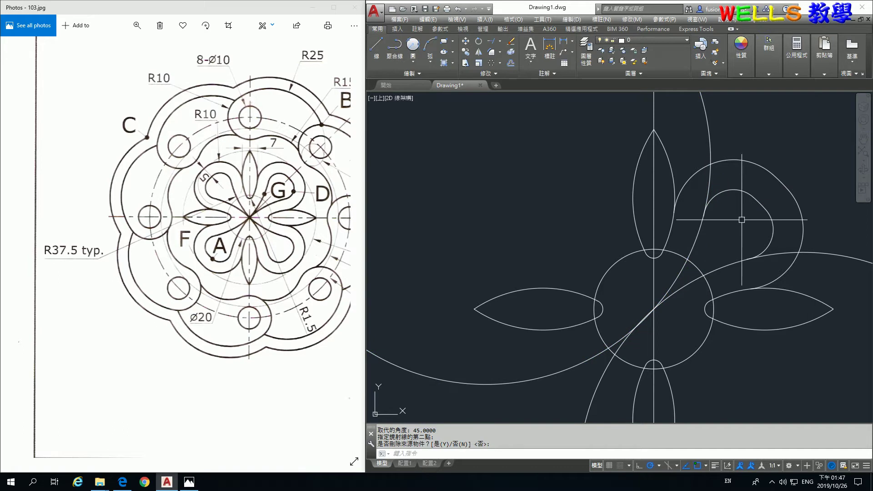
pyautogui.moveTo(769, 266); pyautogui.dragTo(650, 237, button='middle')
# - Trim the big and steep arcs' excess ends using the five crossing curves as edges
pyautogui.write('tr')
pyautogui.press('Return')
pyautogui.click(650, 237)
pyautogui.click(586, 166)
pyautogui.press('Return')
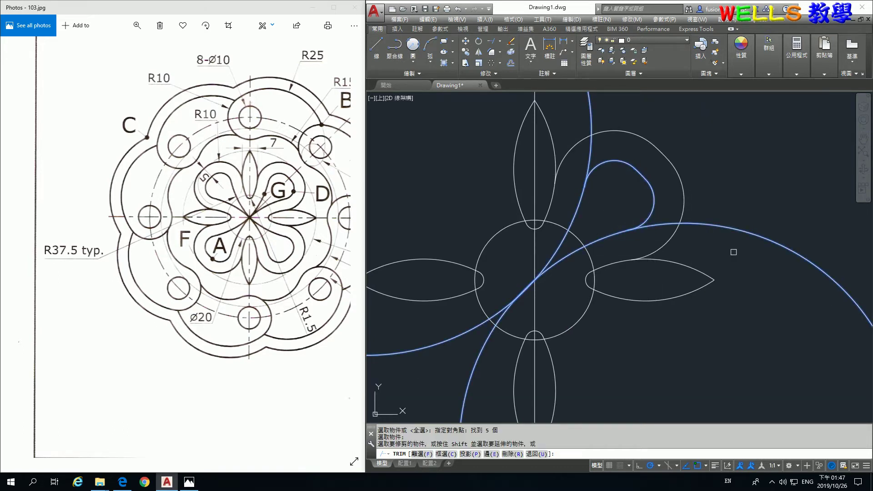
pyautogui.click(740, 228)
pyautogui.click(589, 145)
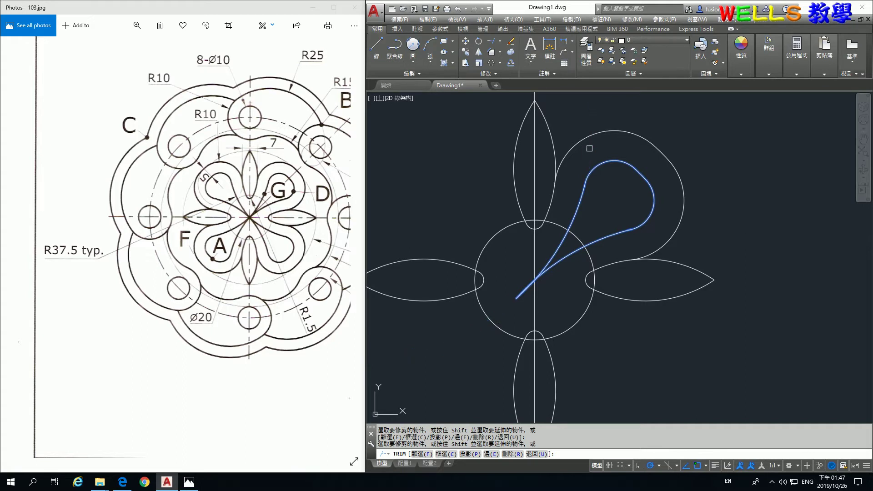
pyautogui.click(524, 293)
# - Trim the remaining small leftover segments and crossing tails to finish the looped outline
pyautogui.scroll(3, 616, 207)
pyautogui.scroll(2, 570, 193)
pyautogui.scroll(3, 596, 201)
pyautogui.click(615, 203)
pyautogui.scroll(-3, 682, 237)
pyautogui.scroll(-2, 750, 282)
pyautogui.scroll(2, 705, 255)
pyautogui.scroll(3, 664, 231)
pyautogui.scroll(-2, 661, 246)
pyautogui.scroll(3, 591, 234)
pyautogui.click(547, 248)
pyautogui.scroll(-3, 586, 200)
pyautogui.scroll(-1, 626, 214)
pyautogui.press('Return')
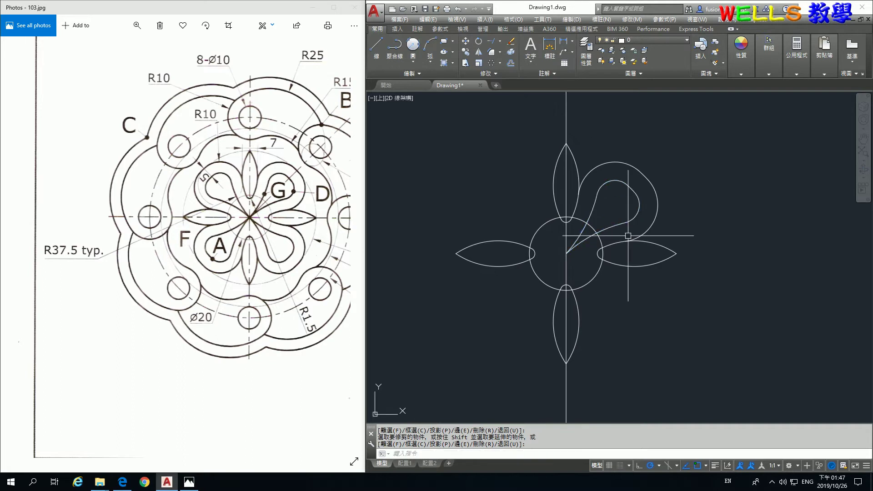
# - Polar-array the hook curves into 4 items around the flower centre
pyautogui.click(491, 62)
pyautogui.click(713, 217)
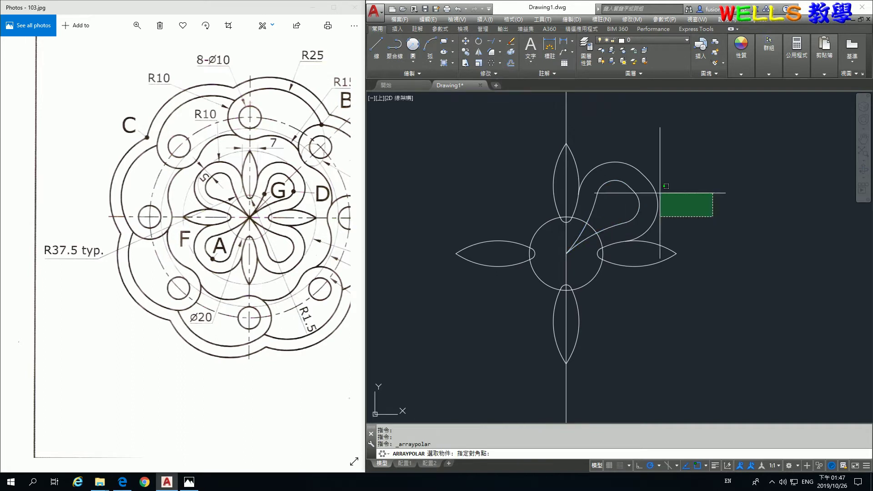
pyautogui.click(617, 152)
pyautogui.click(595, 207)
pyautogui.click(596, 233)
pyautogui.press('Return')
pyautogui.click(566, 253)
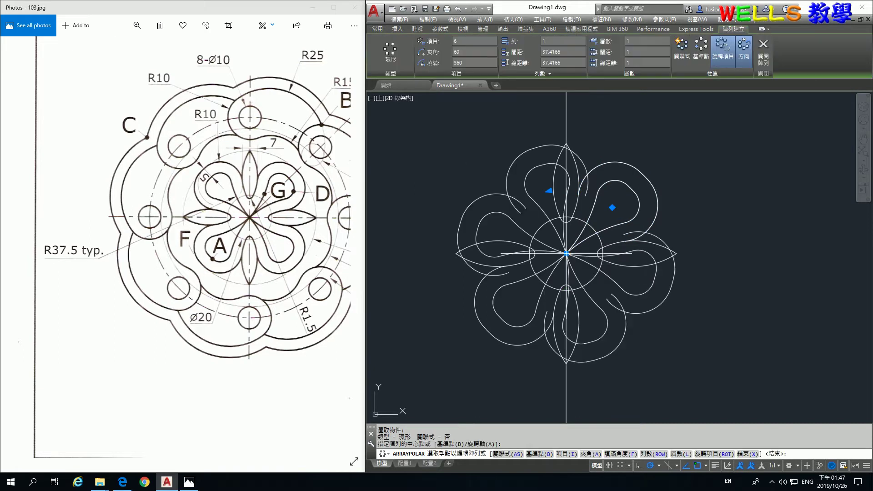
pyautogui.write('i')
pyautogui.press('Return')
pyautogui.write('4')
pyautogui.press('Return')
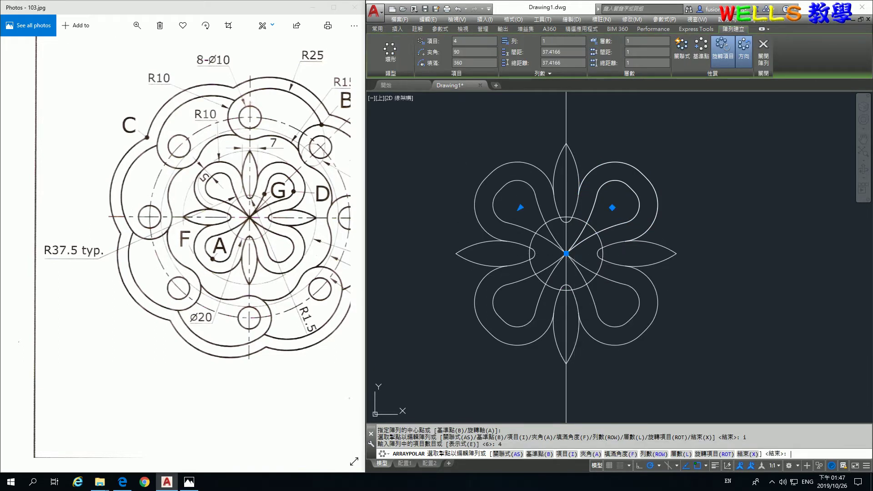
pyautogui.press('Return')
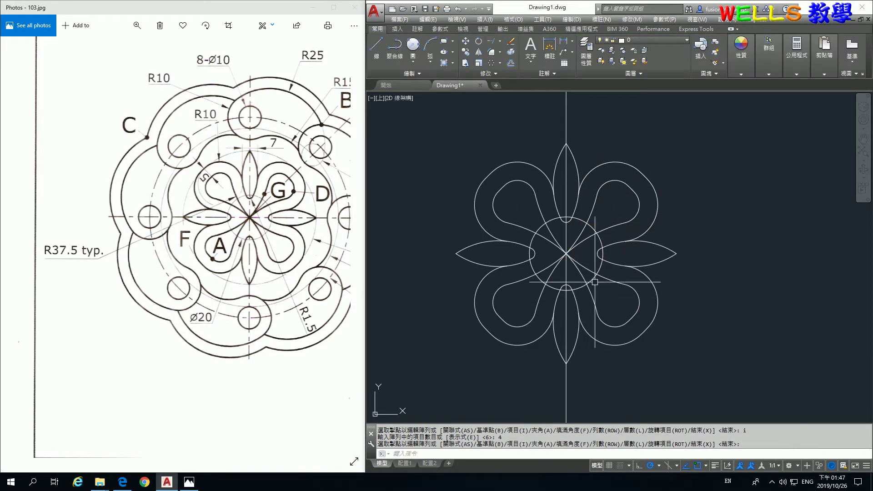
# - Delete the small centre circle
pyautogui.press('Return')
pyautogui.click(568, 290)
pyautogui.press('Delete')
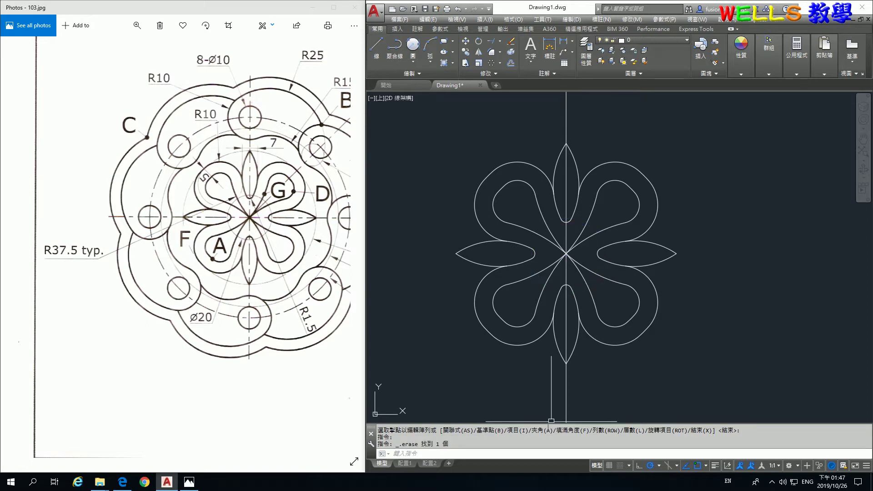
pyautogui.scroll(1, 324, 169)
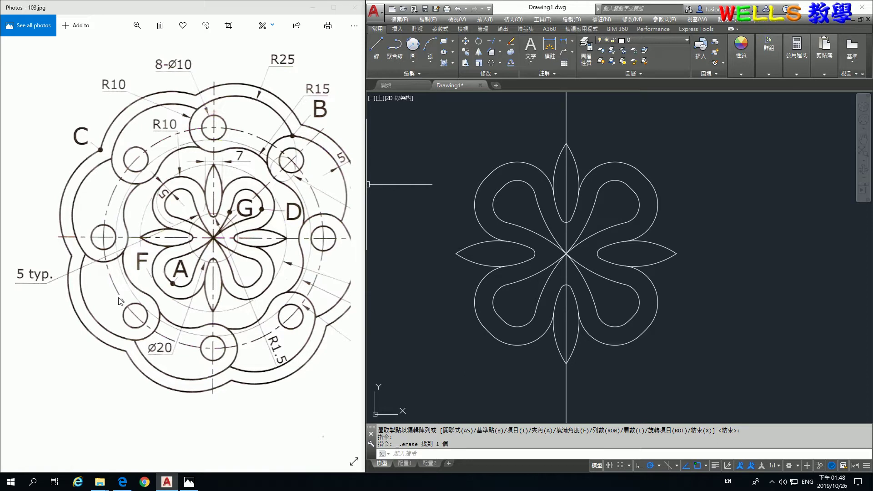
# - Draw a Ø90 circle centred on the flower centre
pyautogui.moveTo(201, 234); pyautogui.dragTo(152, 205)
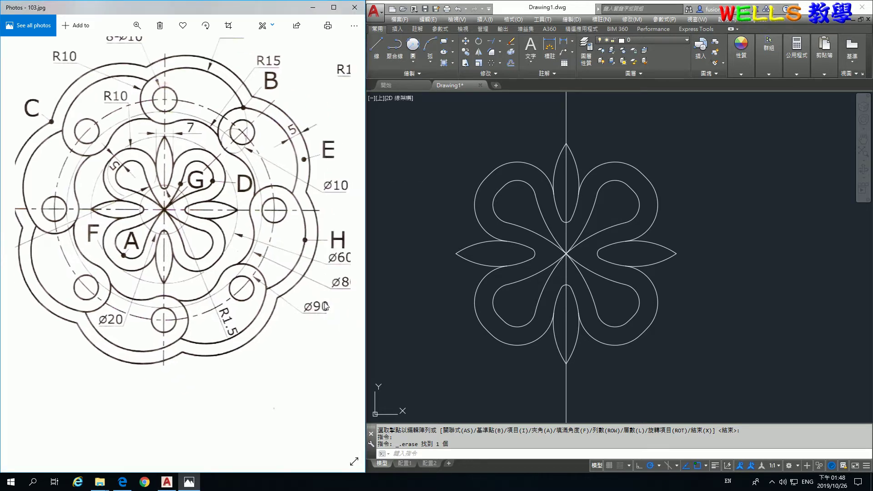
pyautogui.click(720, 329)
pyautogui.write('c')
pyautogui.press('Return')
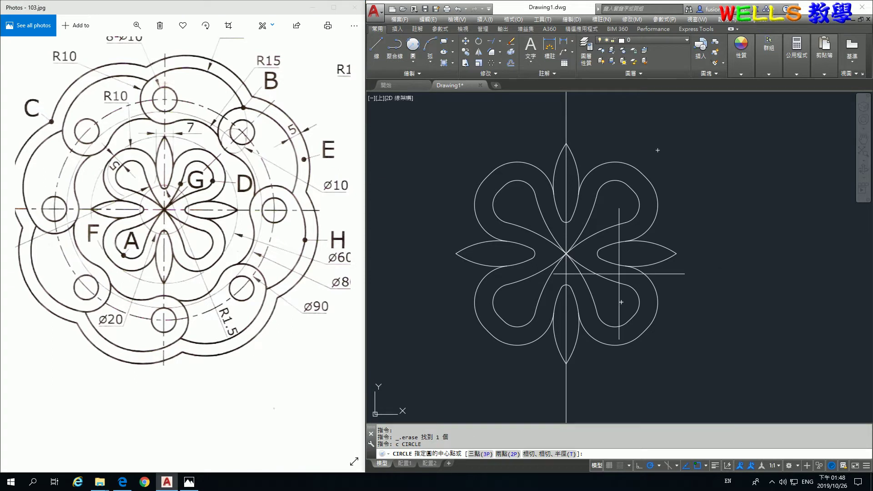
pyautogui.click(566, 254)
pyautogui.write('d')
pyautogui.press('Return')
pyautogui.write('90')
pyautogui.press('Return')
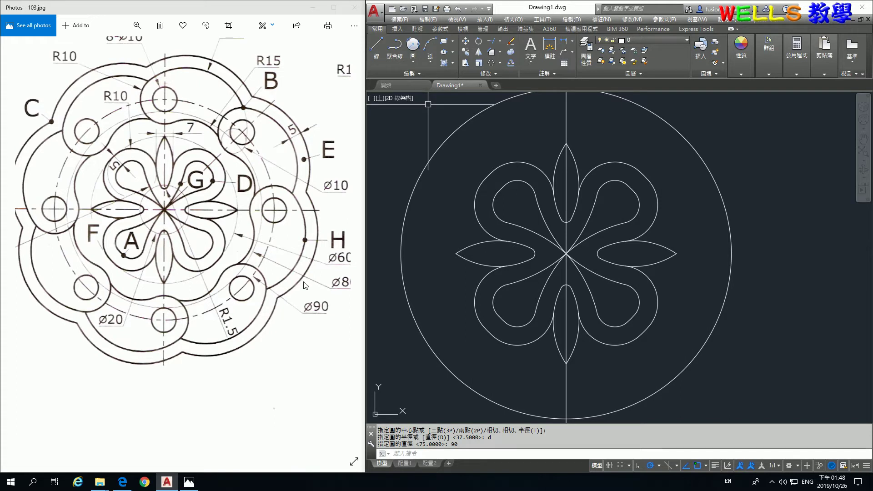
# - Draw a concentric Ø80 circle on the same flower centre
pyautogui.moveTo(305, 285); pyautogui.dragTo(268, 269)
pyautogui.click(610, 390)
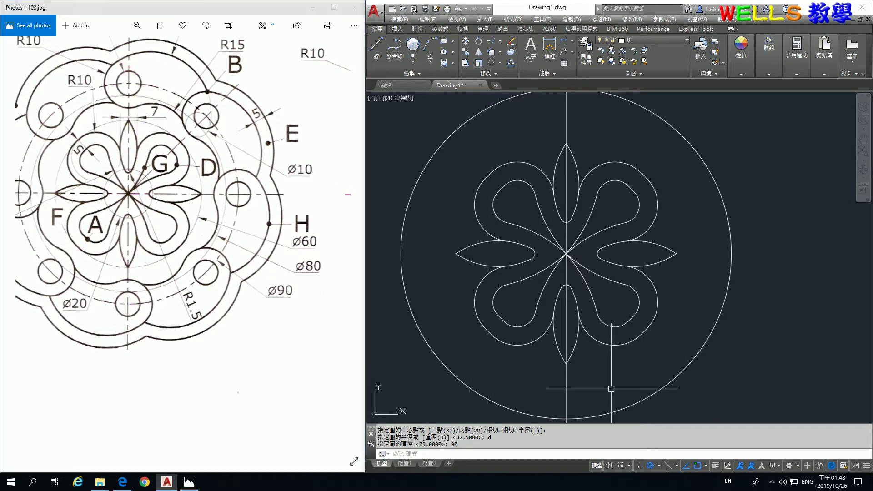
pyautogui.write('c')
pyautogui.press('Return')
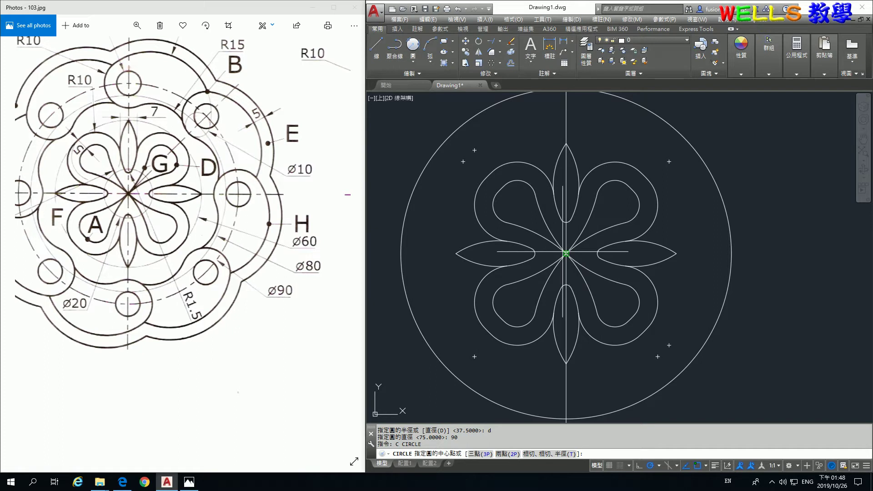
pyautogui.click(566, 253)
pyautogui.write('d')
pyautogui.press('Return')
pyautogui.write('8')
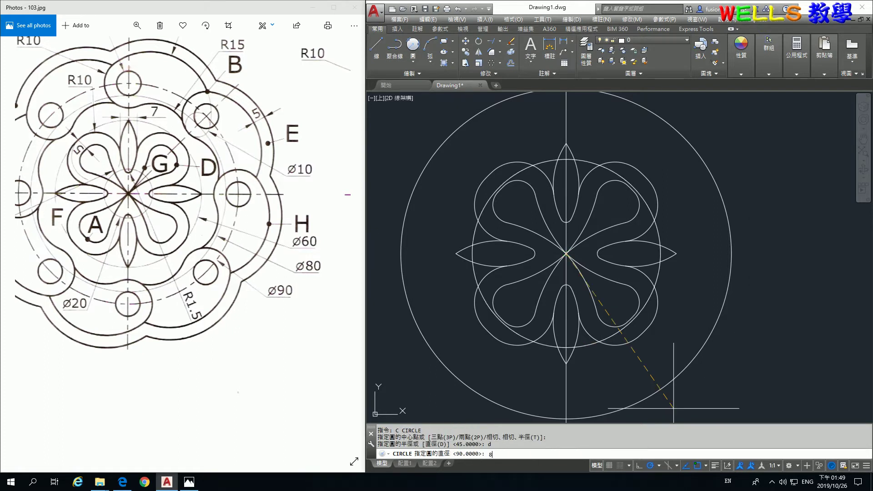
pyautogui.write('0')
pyautogui.press('Return')
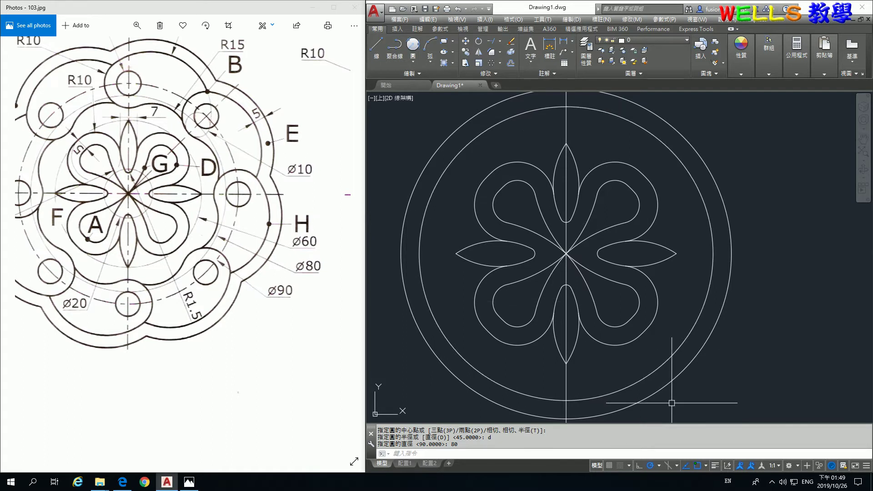
# - Draw a 45° construction line through the flower centre
pyautogui.press('Return')
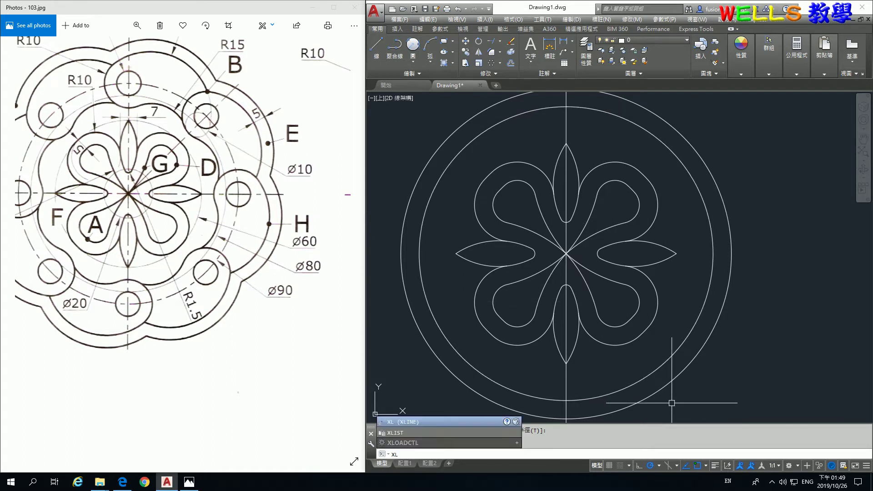
pyautogui.write('a')
pyautogui.press('Return')
pyautogui.write('45')
pyautogui.press('Return')
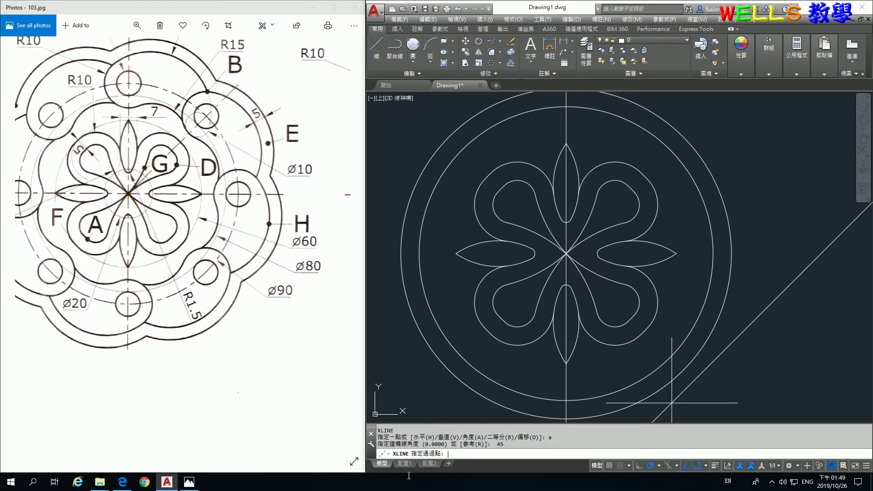
pyautogui.click(566, 254)
pyautogui.press('Return')
pyautogui.moveTo(586, 183); pyautogui.dragTo(608, 238, button='middle')
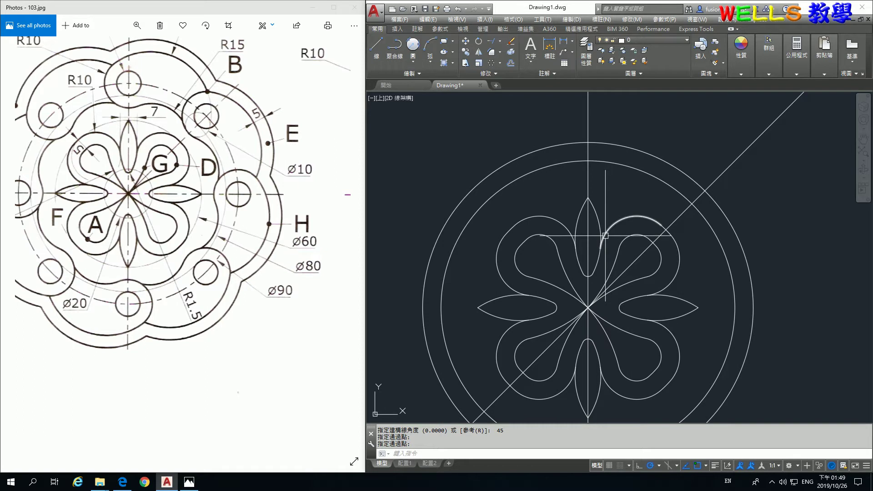
pyautogui.write('c')
# - Draw a ø10 hole with a concentric R10 circle at the top of the ring
pyautogui.press('Return')
pyautogui.click(588, 142)
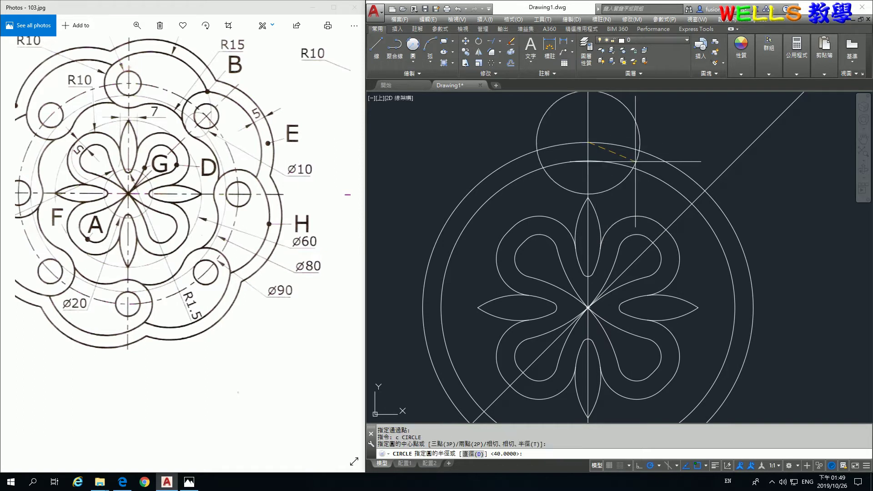
pyautogui.write('d')
pyautogui.press('Return')
pyautogui.write('10')
pyautogui.press('Return')
pyautogui.press('Return')
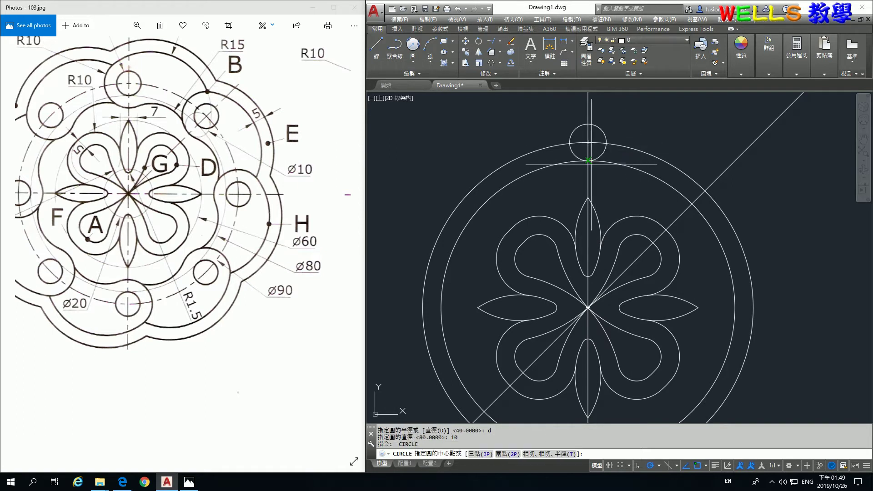
pyautogui.click(587, 142)
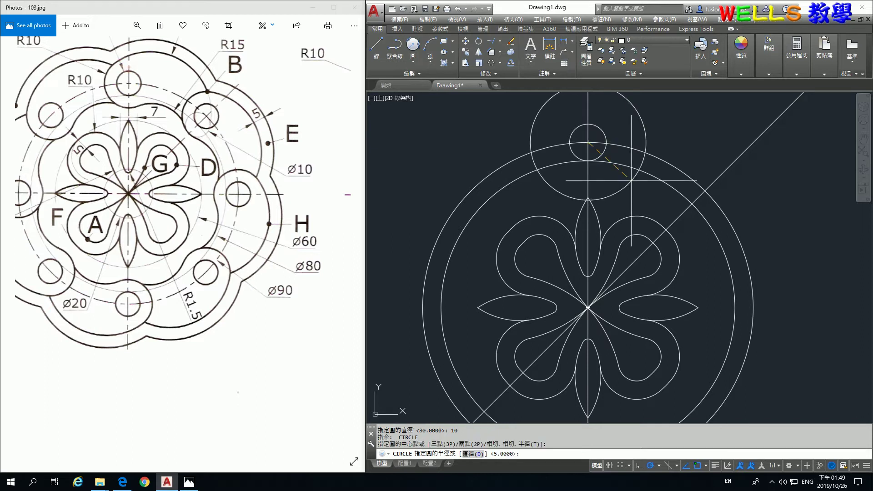
pyautogui.write('10')
pyautogui.press('Return')
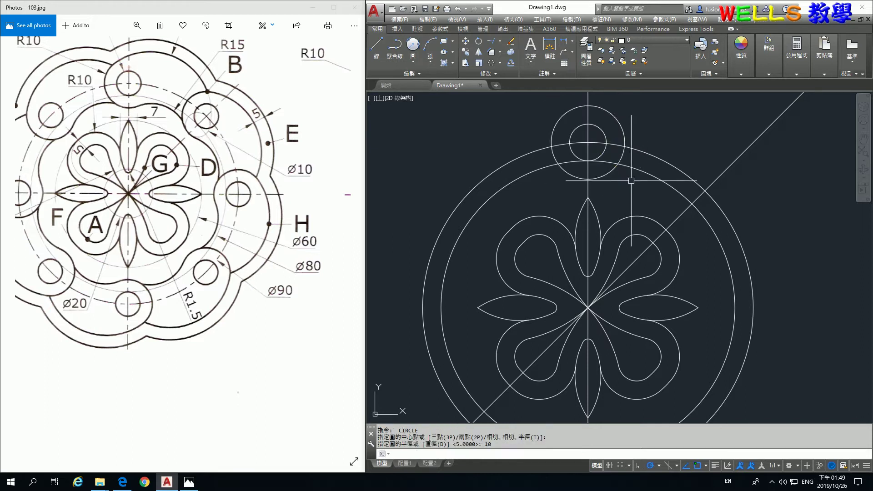
# - Add an R10 circle and a ø10 hole where the 45° line meets the large circle
pyautogui.press('Return')
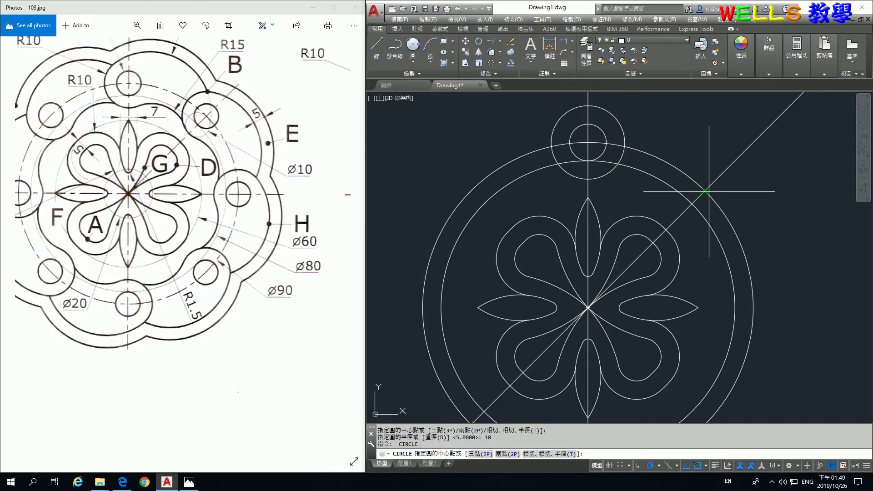
pyautogui.click(704, 190)
pyautogui.write('10')
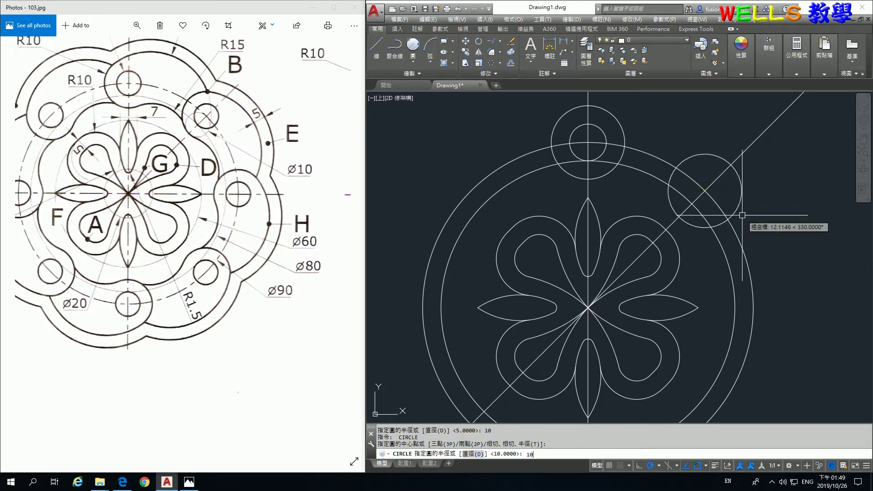
pyautogui.press('Return')
pyautogui.press('Return')
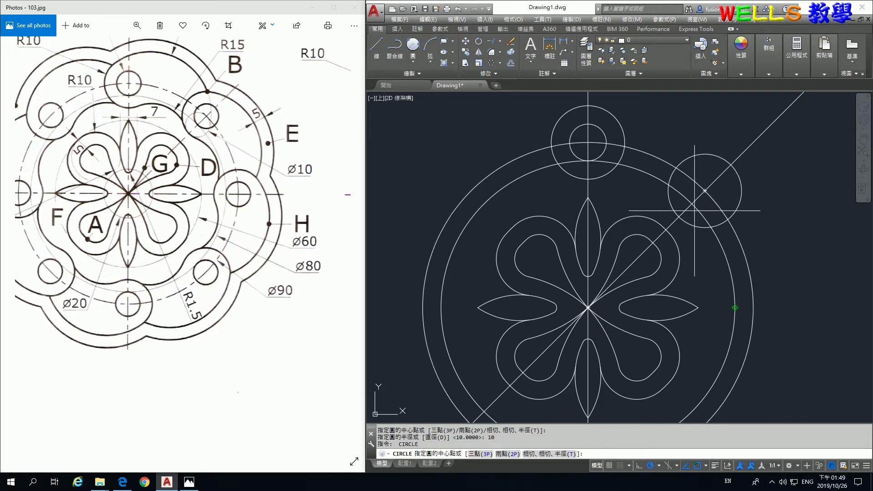
pyautogui.click(691, 204)
pyautogui.press('Return')
pyautogui.write('10')
pyautogui.press('Return')
pyautogui.scroll(-1, 228, 86)
pyautogui.scroll(1, 187, 115)
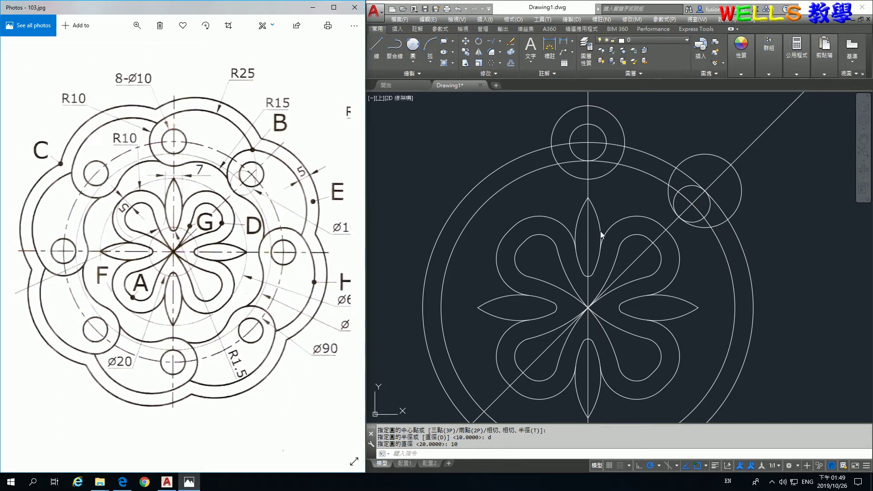
pyautogui.click(694, 240)
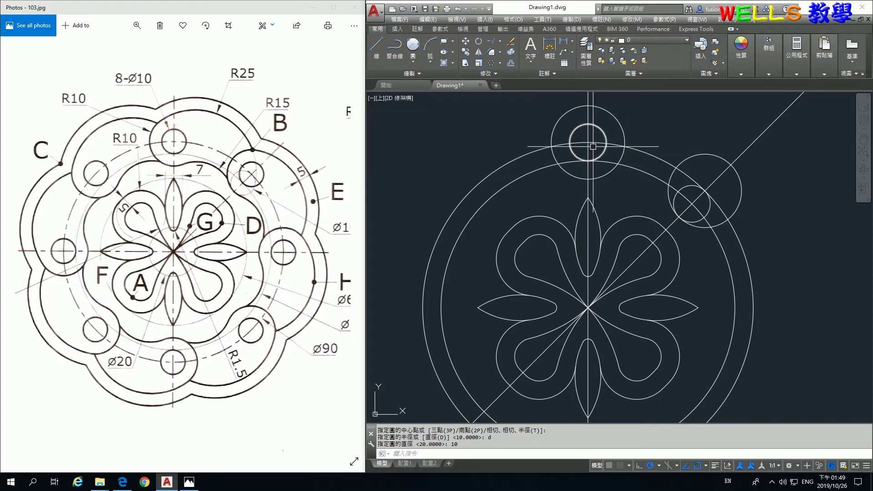
pyautogui.moveTo(633, 112); pyautogui.dragTo(609, 170, button='middle')
# - Draw an R25 circle tangent to the top and diagonal R10 circles
pyautogui.click(414, 49)
pyautogui.scroll(2, 612, 209)
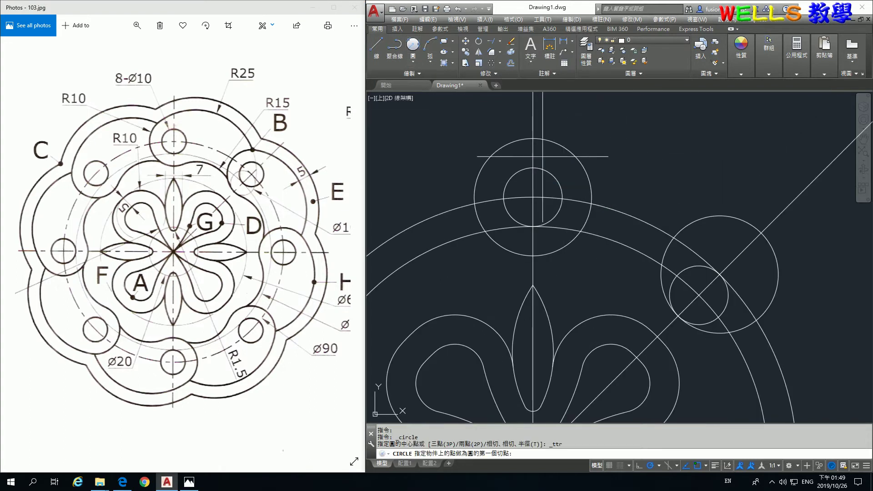
pyautogui.click(518, 140)
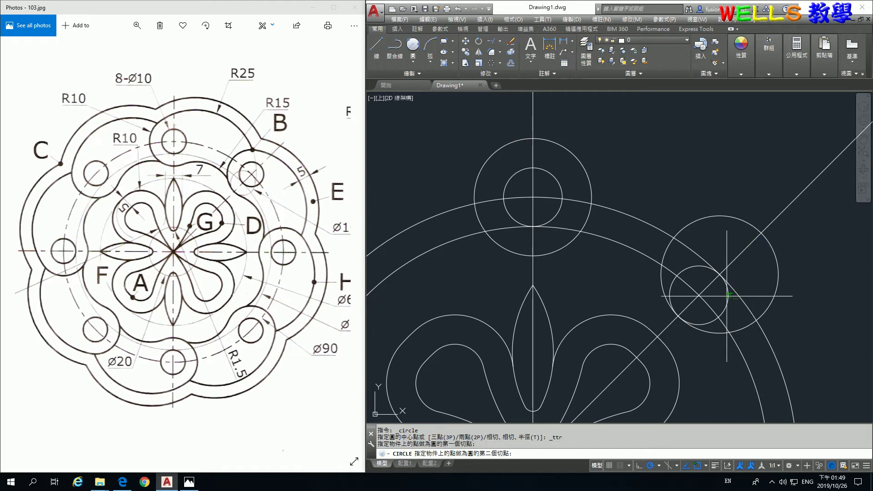
pyautogui.click(728, 295)
pyautogui.write('5')
pyautogui.press('Return')
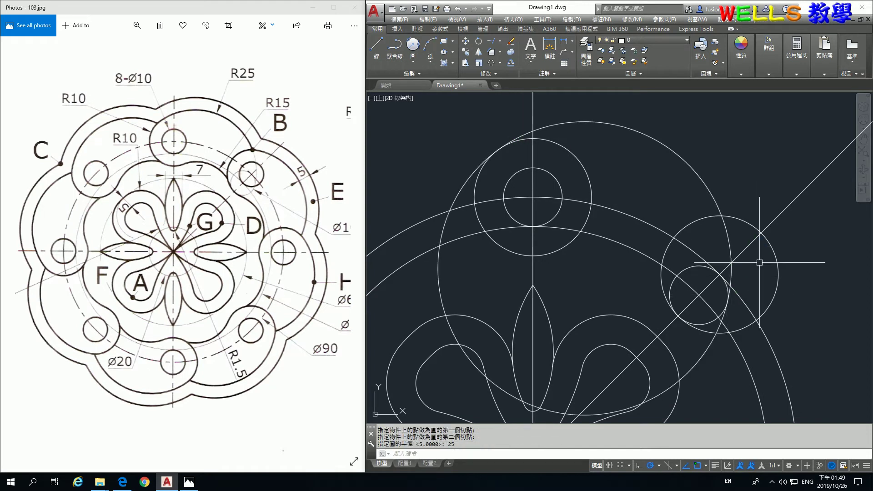
# - Trim away the lower arc of the R25 circle between the two R10 circles
pyautogui.write('tr TRIM')
pyautogui.press('Return')
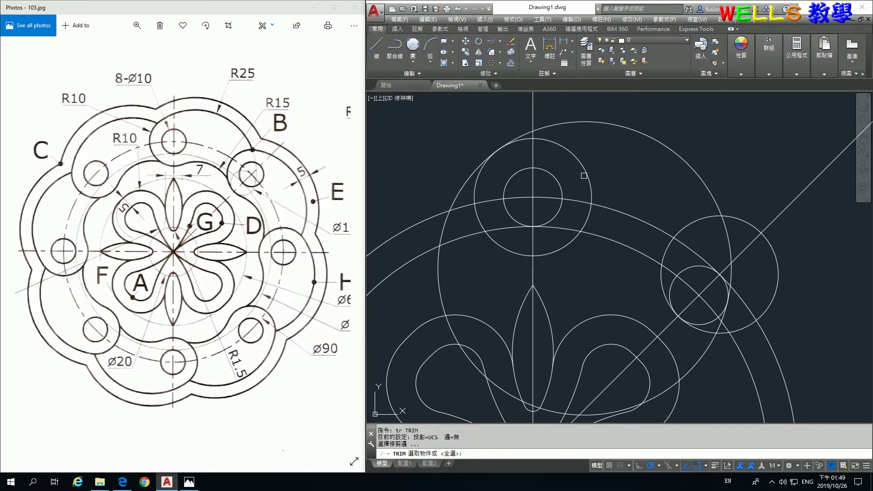
pyautogui.click(587, 174)
pyautogui.click(722, 311)
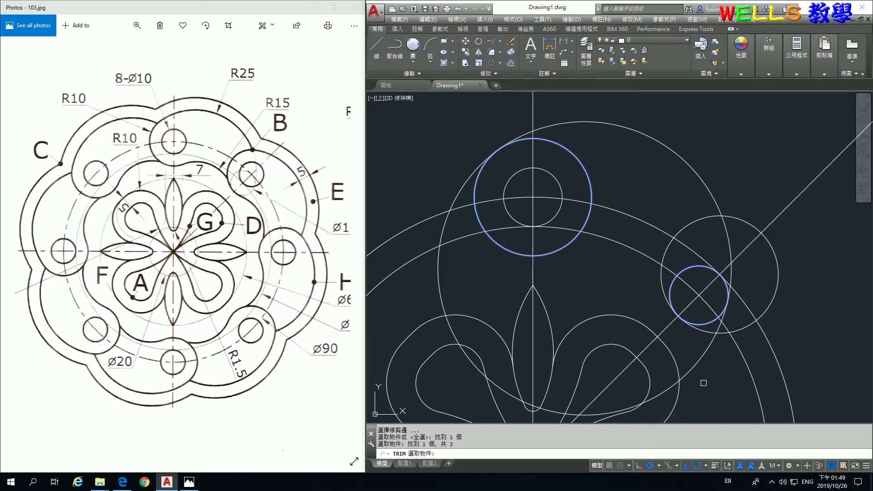
pyautogui.press('Return')
pyautogui.click(691, 369)
pyautogui.press('Return')
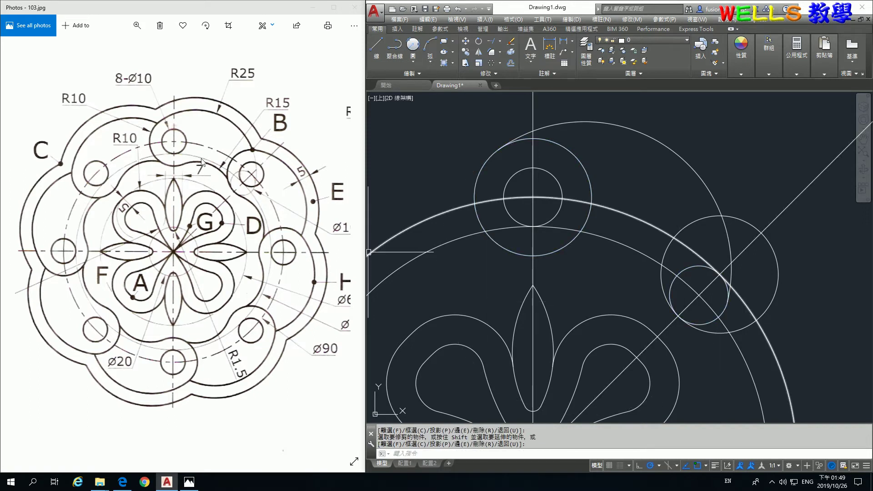
# - Add an R15 tangent circle between the two R10 circles and trim its unwanted arc
pyautogui.click(412, 62)
pyautogui.click(436, 150)
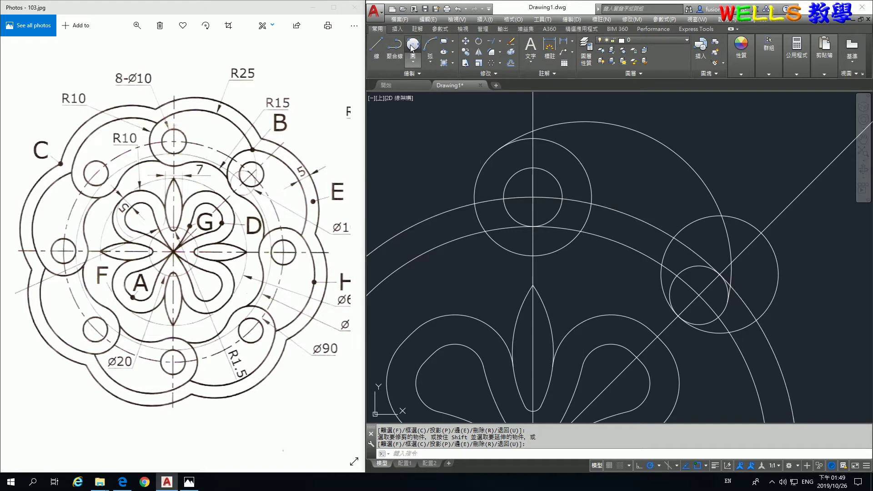
pyautogui.click(557, 252)
pyautogui.click(670, 291)
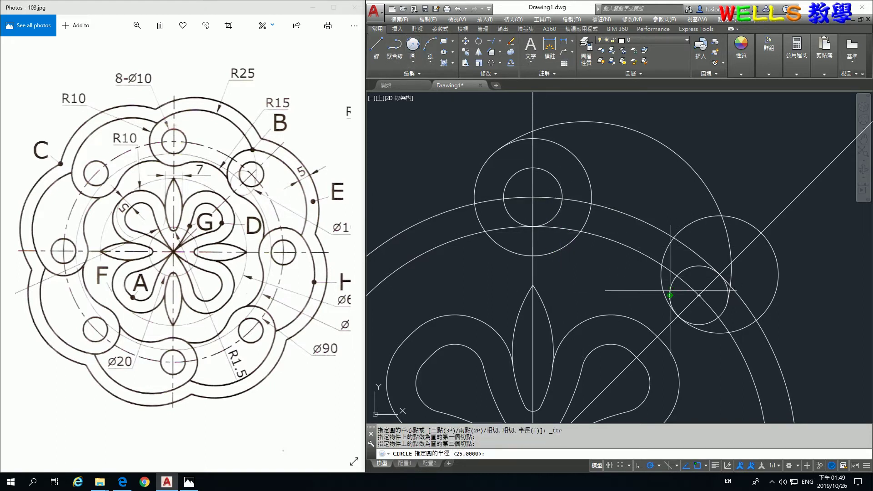
pyautogui.write('15')
pyautogui.press('Return')
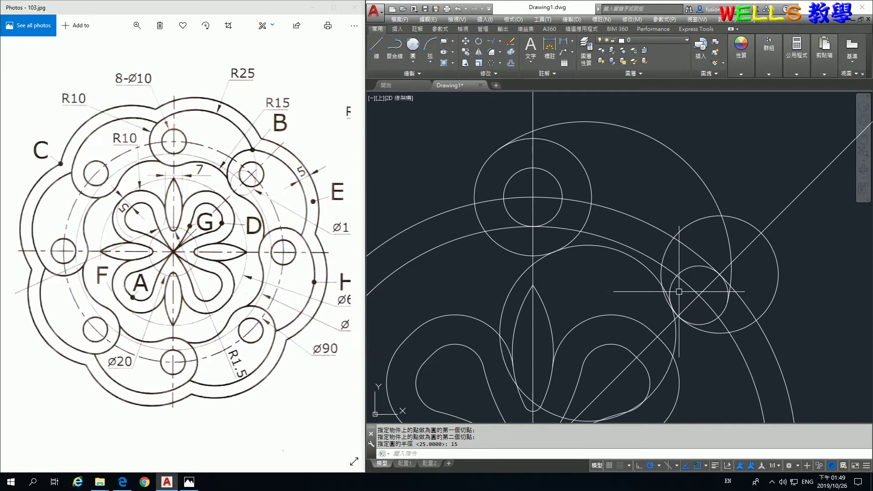
pyautogui.write('TR')
pyautogui.press('Return')
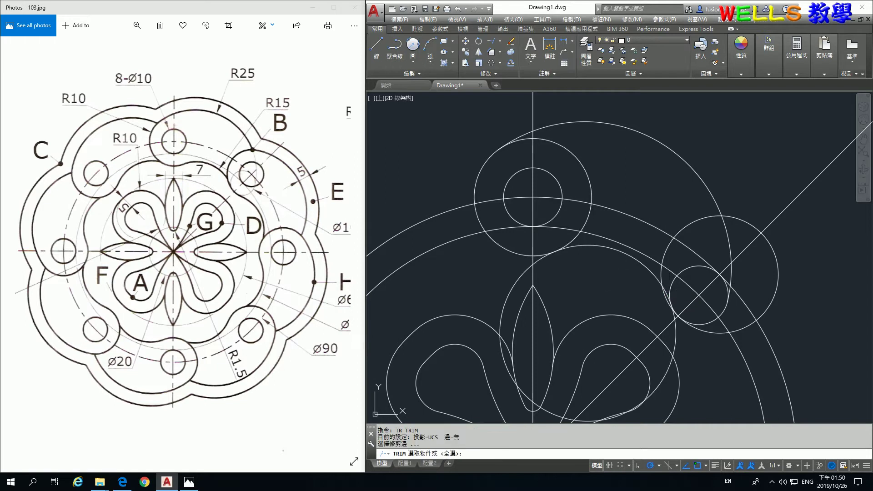
pyautogui.click(566, 245)
pyautogui.click(688, 271)
pyautogui.press('Return')
pyautogui.click(674, 341)
pyautogui.press('Return')
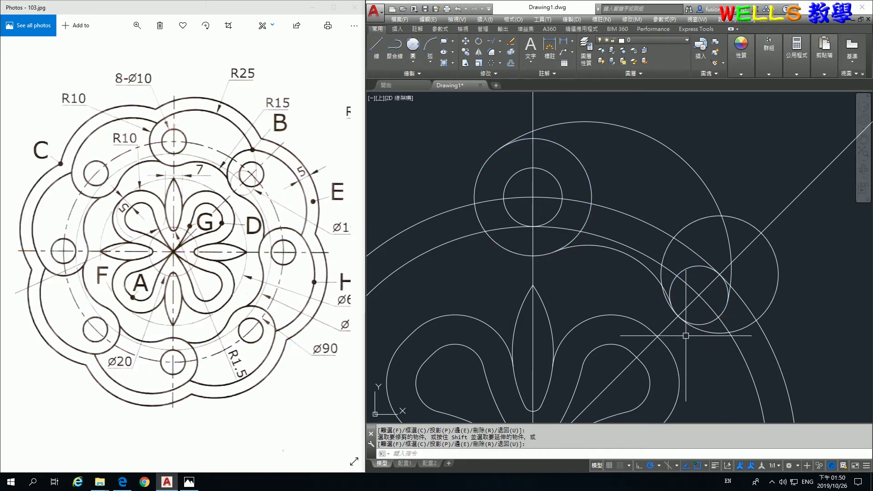
pyautogui.write('t')
# - Try trimming inside the diagonal boss, cancel, and select the construction circles and diagonal
pyautogui.press('Return')
pyautogui.click(736, 217)
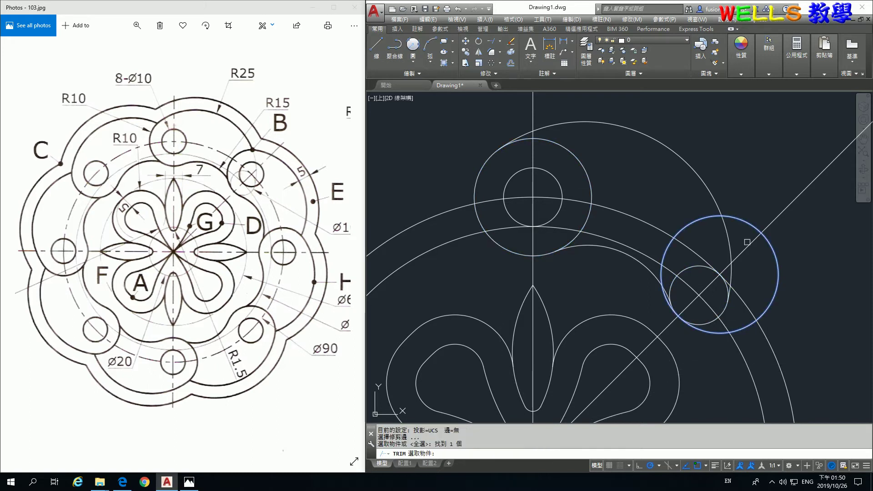
pyautogui.press('Return')
pyautogui.click(727, 237)
pyautogui.scroll(3, 669, 283)
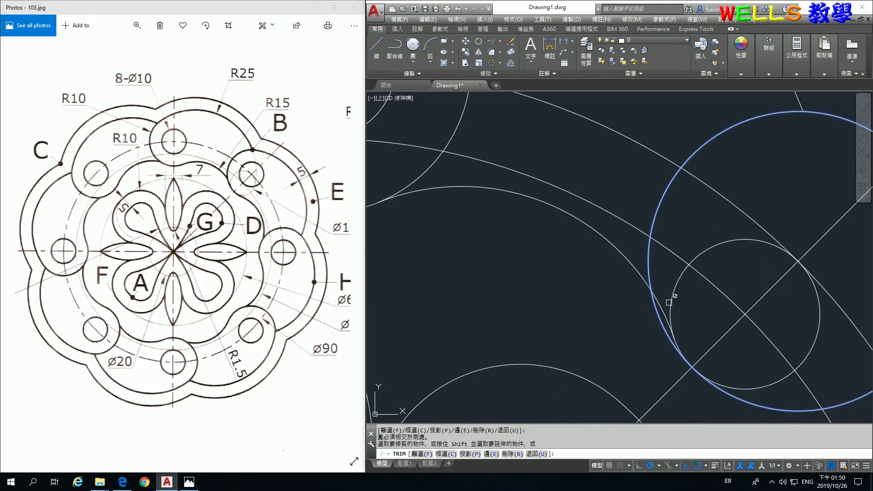
pyautogui.press('Return')
pyautogui.scroll(-4, 698, 302)
pyautogui.scroll(-2, 736, 277)
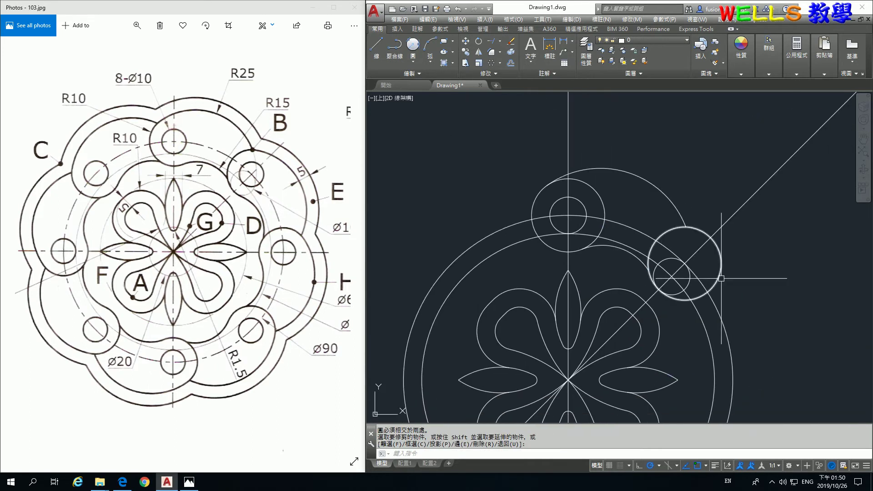
pyautogui.press('Escape')
pyautogui.click(723, 324)
pyautogui.click(699, 325)
pyautogui.click(709, 354)
# - Delete the construction circles, diagonal and vertical centre line, trimming the leftover circle portion
pyautogui.click(734, 218)
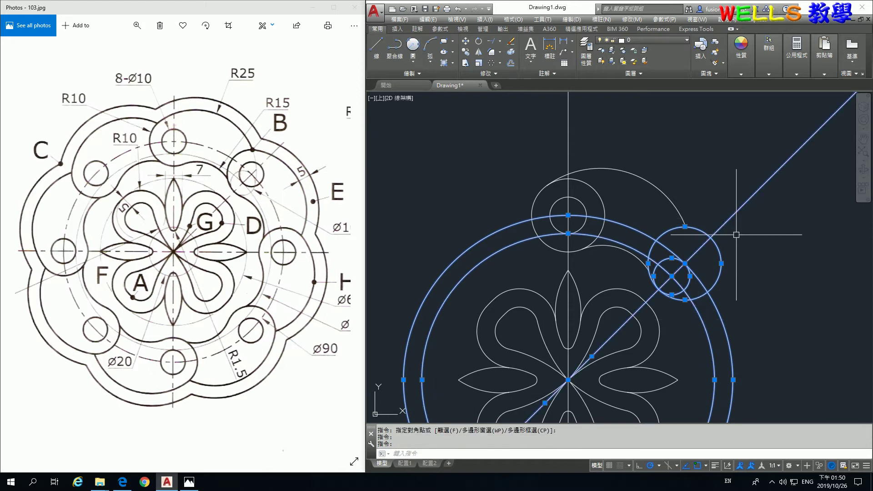
pyautogui.press('Delete')
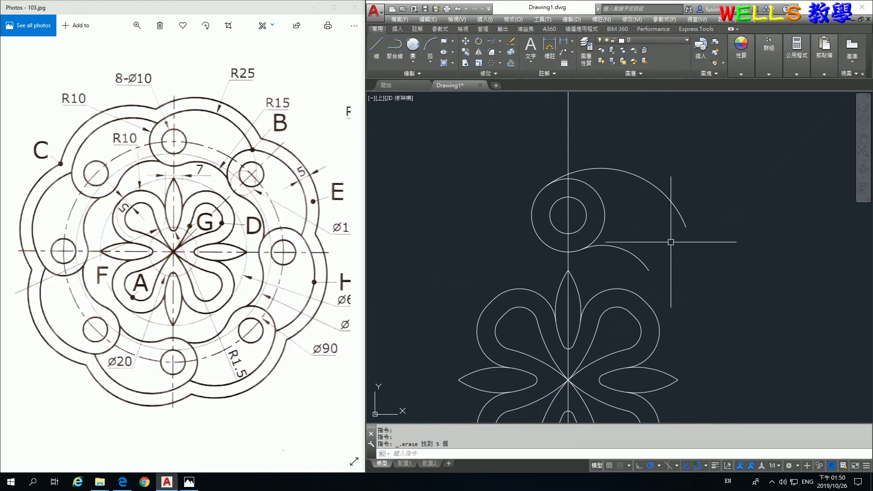
pyautogui.write('t')
pyautogui.press('Return')
pyautogui.click(648, 184)
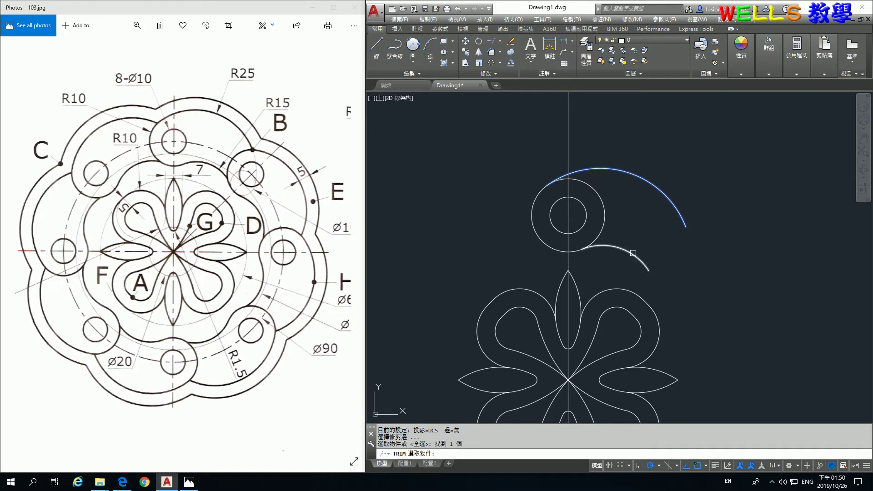
pyautogui.click(633, 253)
pyautogui.press('Return')
pyautogui.click(606, 214)
pyautogui.press('Return')
pyautogui.click(568, 150)
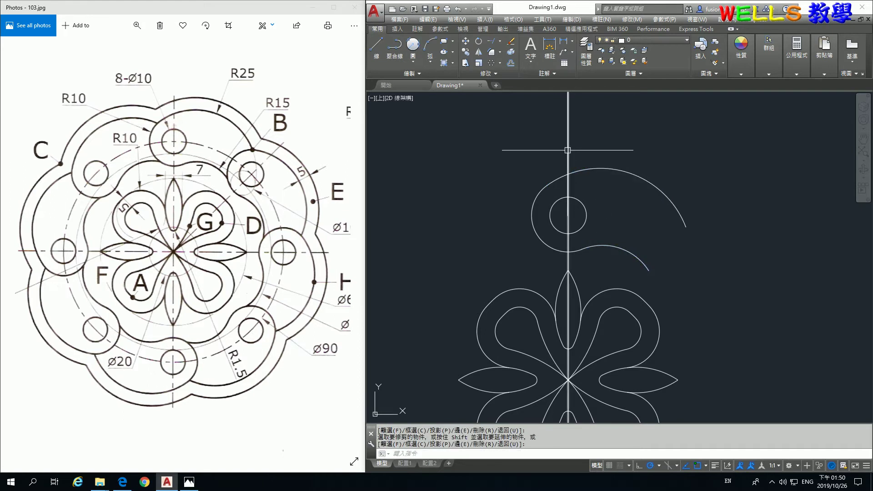
pyautogui.press('Delete')
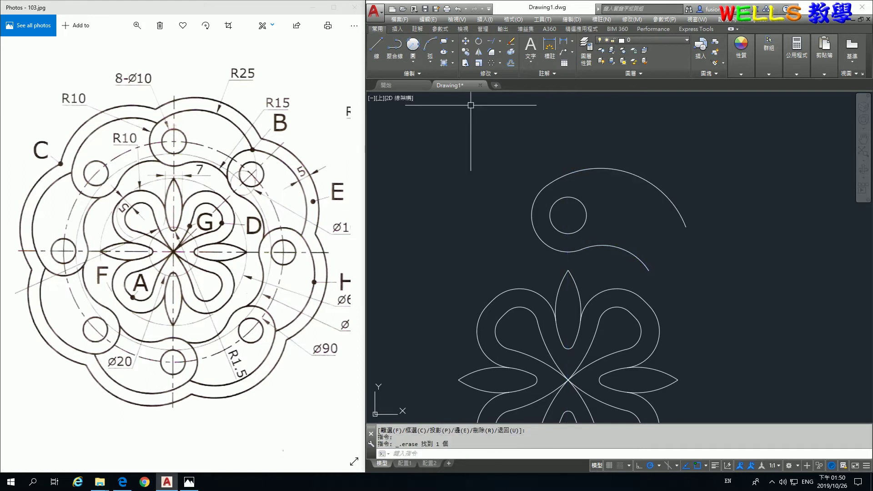
# - Polar-array the lobe and its hole around the flower centre with 8 items
pyautogui.click(492, 63)
pyautogui.click(509, 149)
pyautogui.click(703, 268)
pyautogui.press('Return')
pyautogui.moveTo(703, 289); pyautogui.dragTo(715, 203, button='middle')
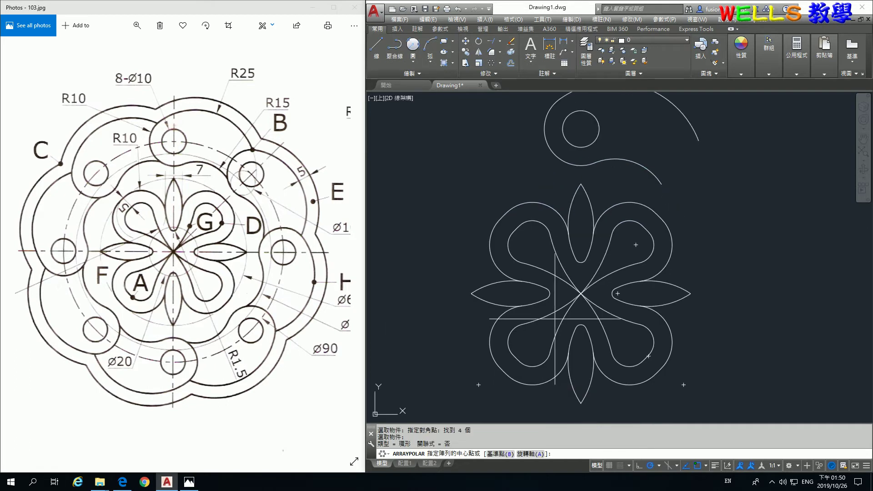
pyautogui.click(580, 293)
pyautogui.write('i')
pyautogui.press('Return')
pyautogui.write('8')
pyautogui.press('Return')
pyautogui.press('Return')
pyautogui.scroll(-2, 617, 291)
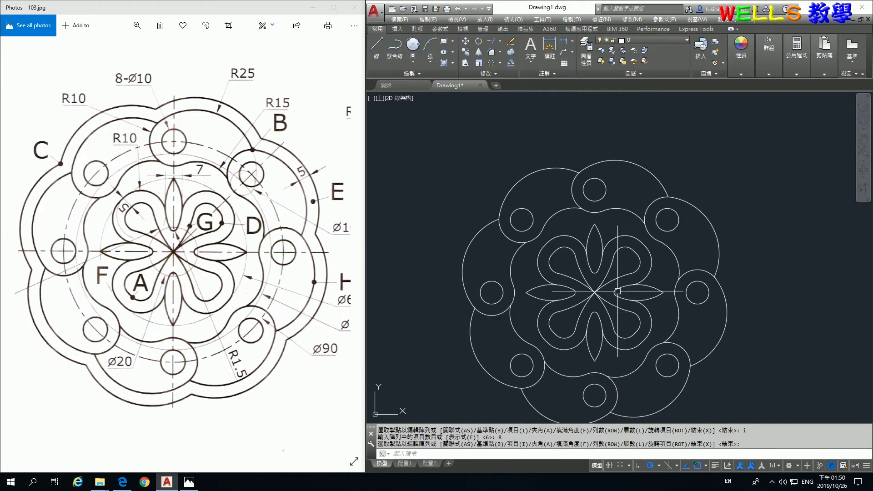
pyautogui.moveTo(617, 291); pyautogui.dragTo(600, 316, button='middle')
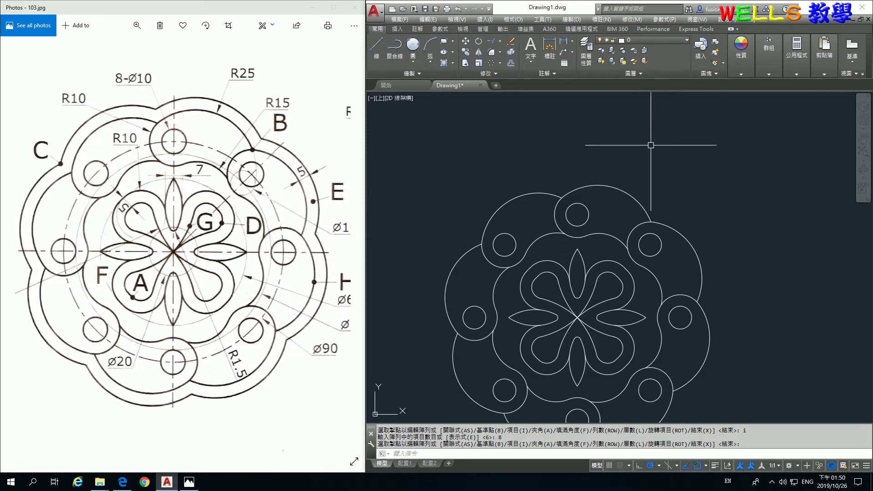
# - Start an offset with distance 5
pyautogui.write('o')
pyautogui.press('Return')
pyautogui.write('5')
pyautogui.press('Return')
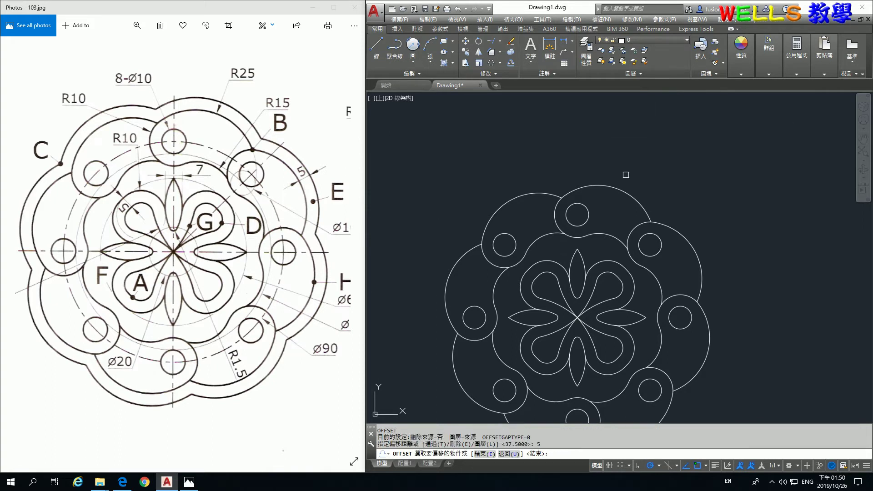
# - Offset the three lobe arcs 5 units to the outside
pyautogui.click(616, 189)
pyautogui.click(629, 144)
pyautogui.click(527, 195)
pyautogui.click(552, 152)
pyautogui.click(686, 241)
pyautogui.click(703, 183)
pyautogui.press('Return')
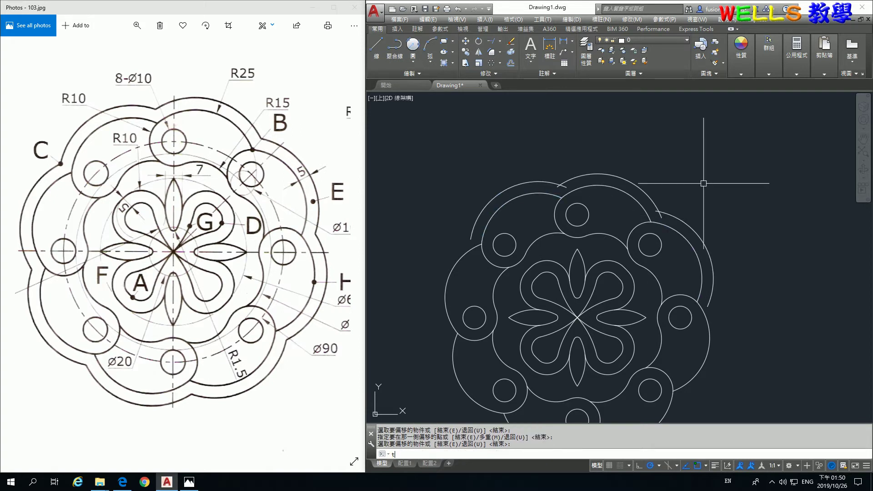
# - Trim the offset outer arcs against each other
pyautogui.write('tr')
pyautogui.press('Return')
pyautogui.click(667, 219)
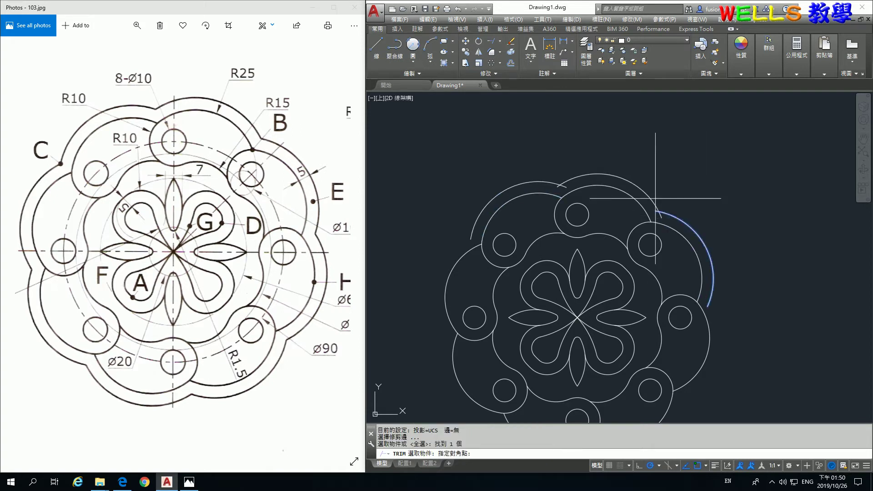
pyautogui.click(655, 198)
pyautogui.click(627, 161)
pyautogui.click(544, 184)
pyautogui.scroll(4, 567, 192)
pyautogui.press('Return')
pyautogui.scroll(-3, 528, 172)
pyautogui.scroll(2, 622, 177)
pyautogui.press('Return')
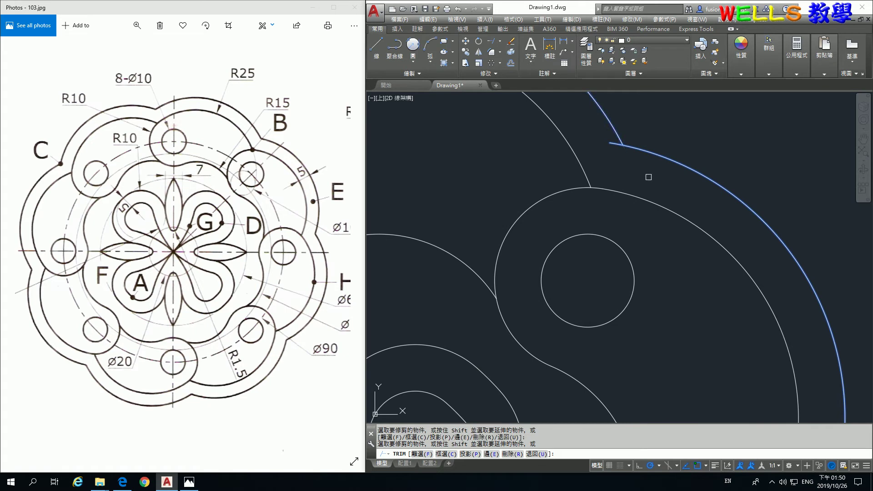
# - Delete the leftover right-hand and upper-left arcs
pyautogui.click(682, 159)
pyautogui.scroll(-8, 681, 160)
pyautogui.click(572, 152)
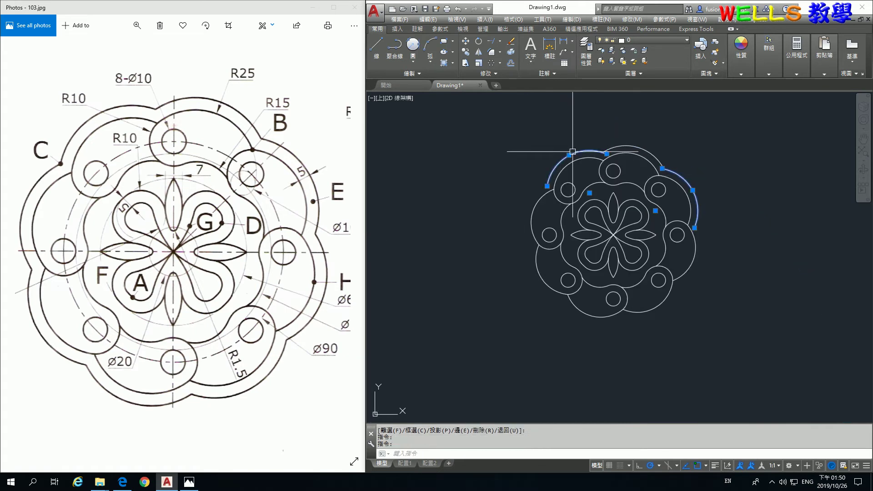
pyautogui.press('Delete')
# - Polar-array the top outer arc about the flower centre with 8 items
pyautogui.click(491, 62)
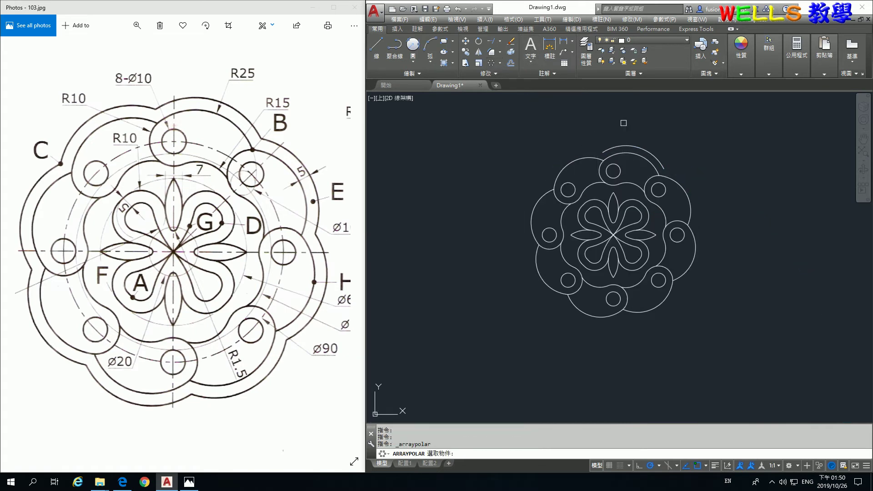
pyautogui.click(656, 151)
pyautogui.press('Return')
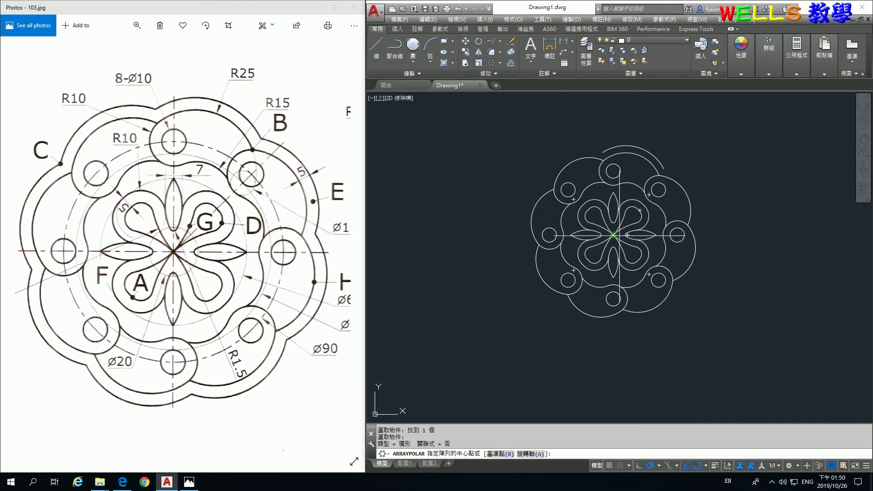
pyautogui.click(613, 234)
pyautogui.write('i')
pyautogui.press('Return')
pyautogui.write('8')
pyautogui.press('Return')
pyautogui.press('Return')
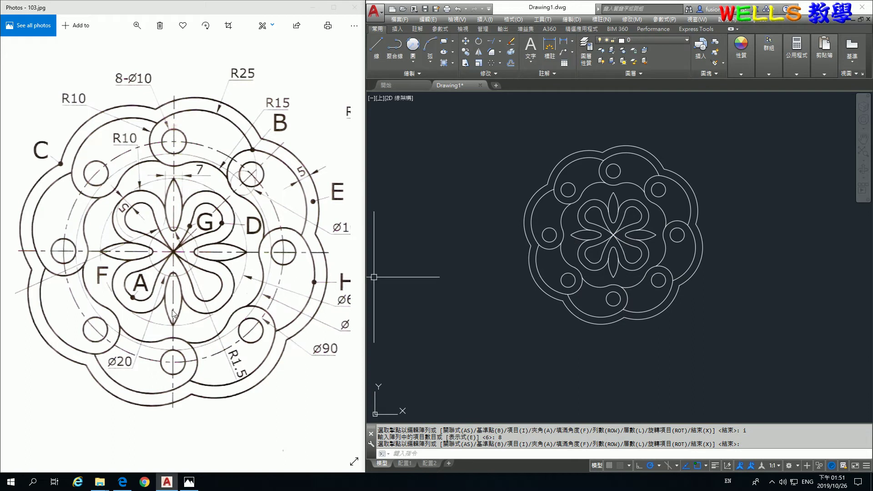
# - Measure with DI from endpoint A to intersection B, reading 77.7072
pyautogui.moveTo(146, 286); pyautogui.dragTo(213, 196)
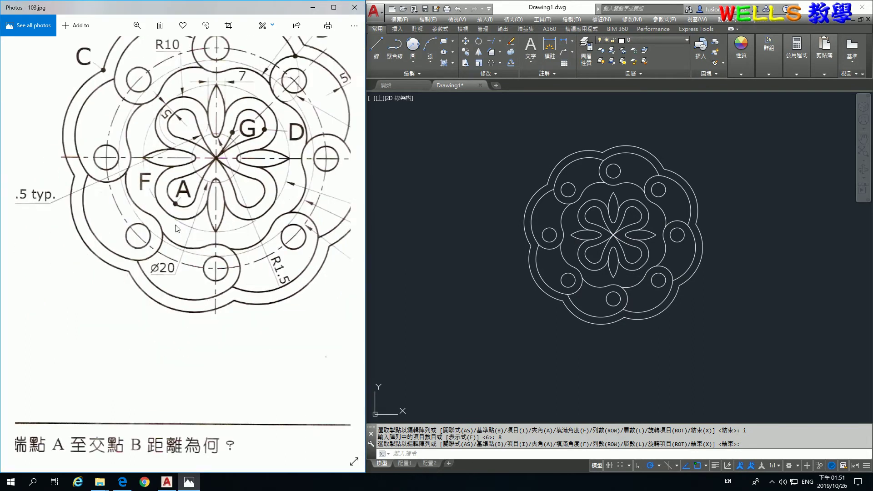
pyautogui.scroll(-2, 214, 196)
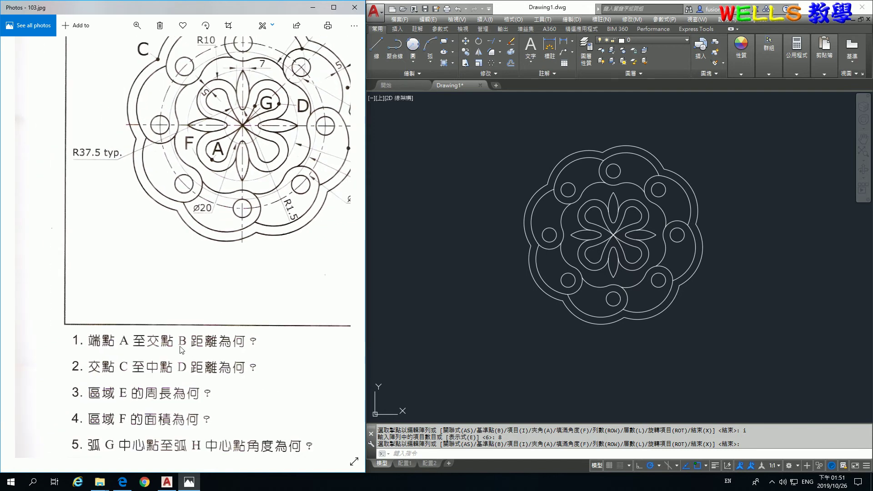
pyautogui.click(507, 347)
pyautogui.write('di')
pyautogui.press('Return')
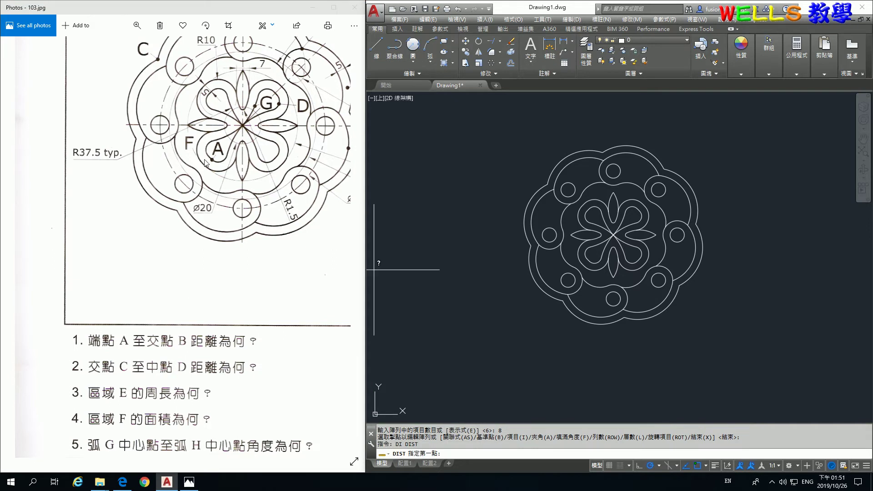
pyautogui.scroll(5, 585, 261)
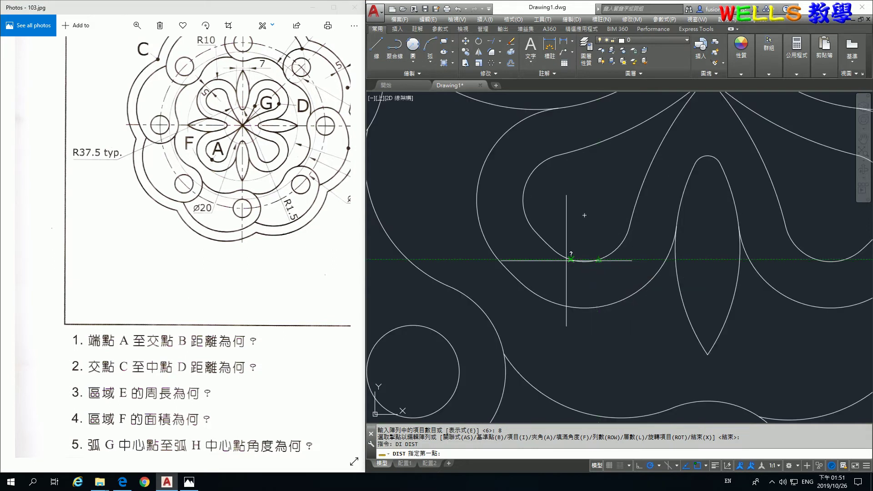
pyautogui.click(554, 249)
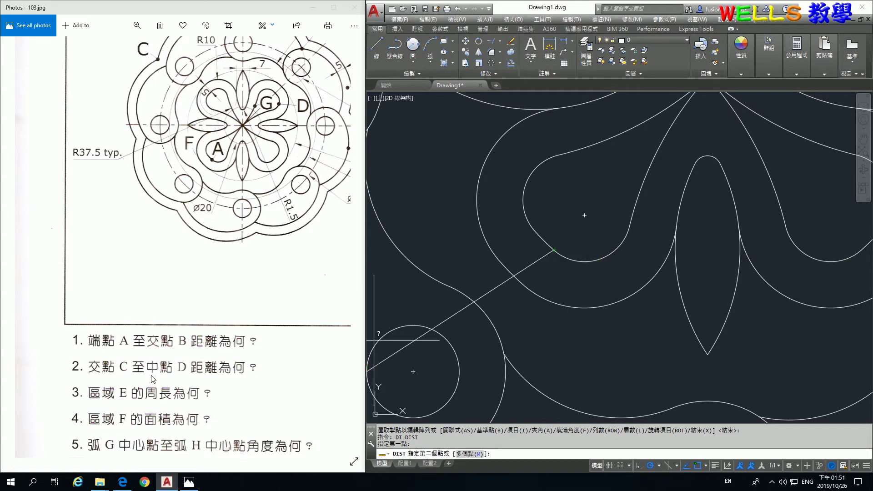
pyautogui.scroll(-1, 211, 282)
pyautogui.scroll(1, 250, 197)
pyautogui.scroll(-3, 691, 146)
pyautogui.scroll(-1, 605, 376)
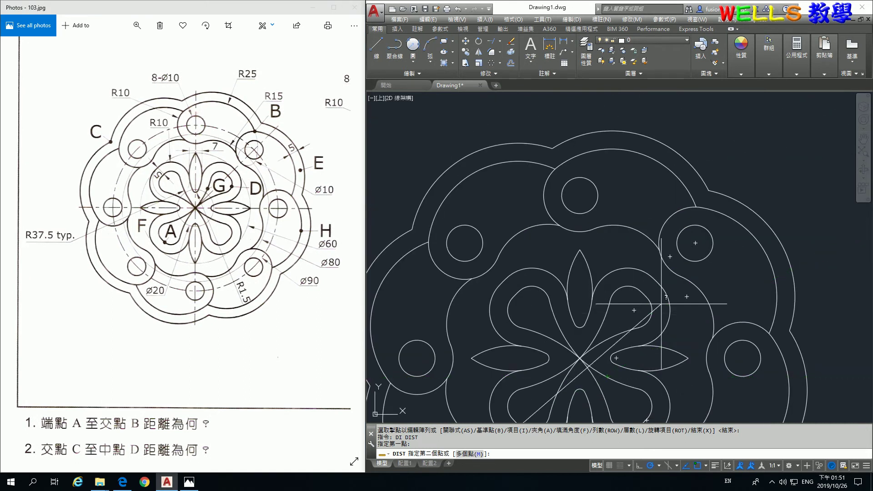
pyautogui.scroll(5, 703, 215)
pyautogui.scroll(3, 653, 205)
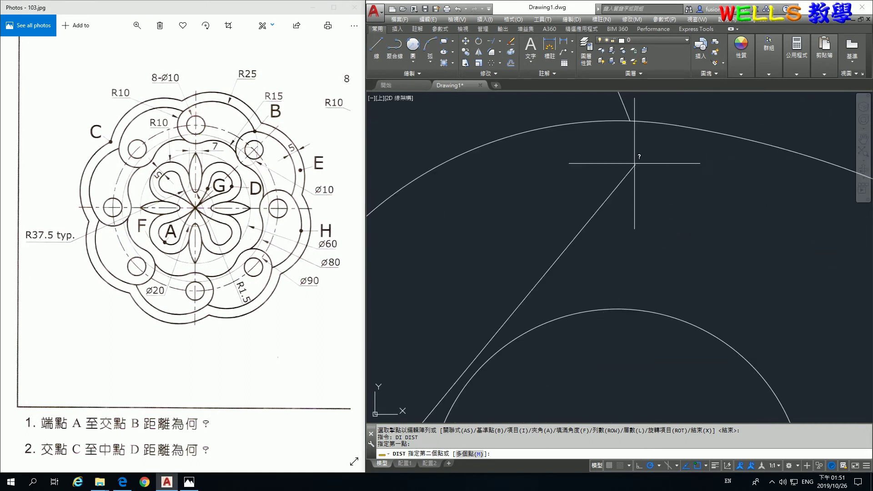
pyautogui.click(630, 120)
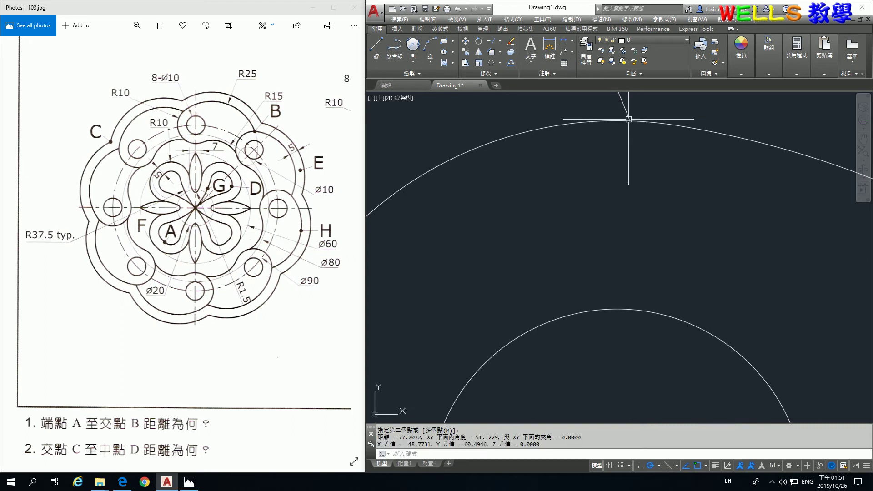
# - Check the exam sheet's answer key, bringing labels B, C, E and H into view
pyautogui.click(350, 431)
pyautogui.scroll(-3, 325, 369)
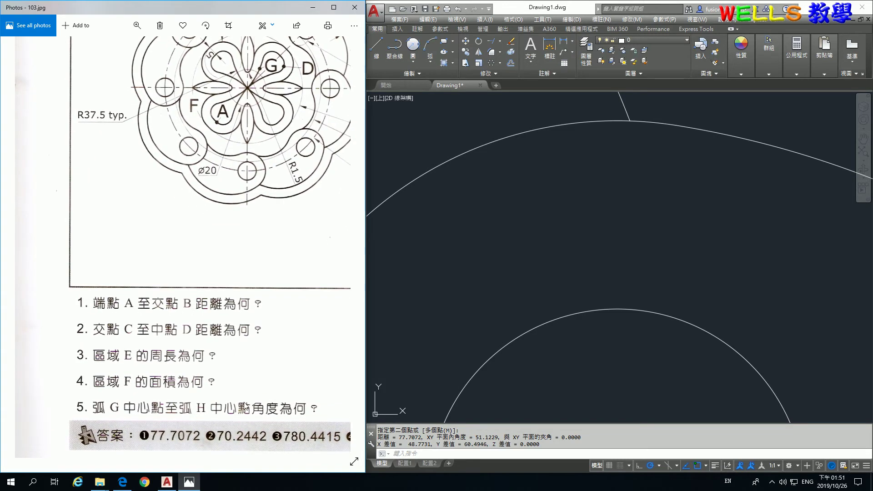
pyautogui.moveTo(256, 267); pyautogui.dragTo(219, 321)
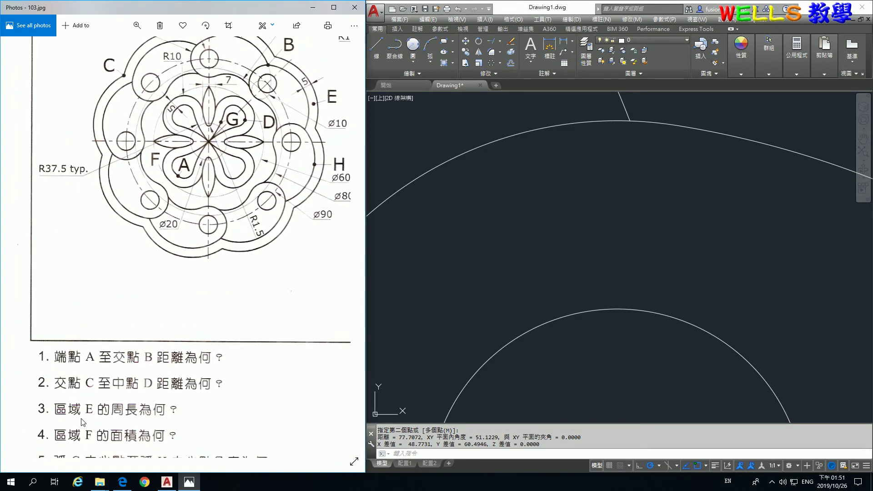
# - Repeat DIST from intersection C to the midpoint of arc D, reading 70.2442
pyautogui.moveTo(250, 254); pyautogui.dragTo(234, 314)
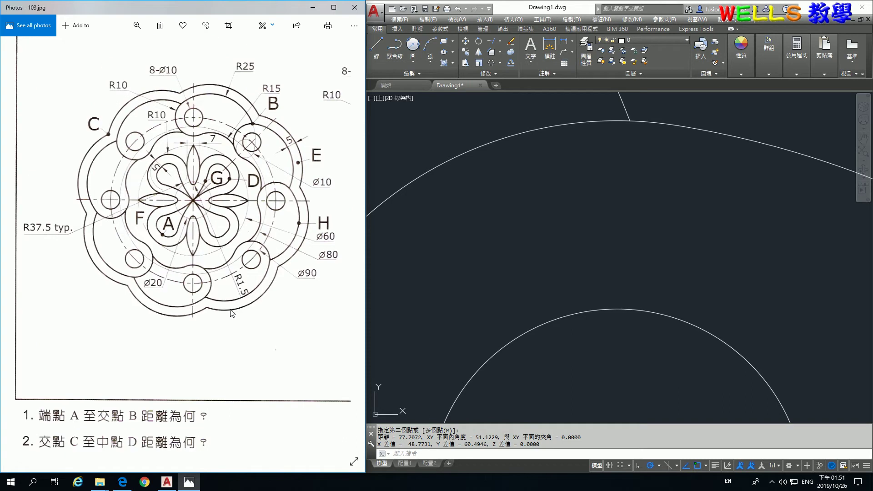
pyautogui.click(512, 241)
pyautogui.scroll(-3, 512, 241)
pyautogui.scroll(-3, 513, 241)
pyautogui.moveTo(513, 244); pyautogui.dragTo(645, 226, button='middle')
pyautogui.press('Return')
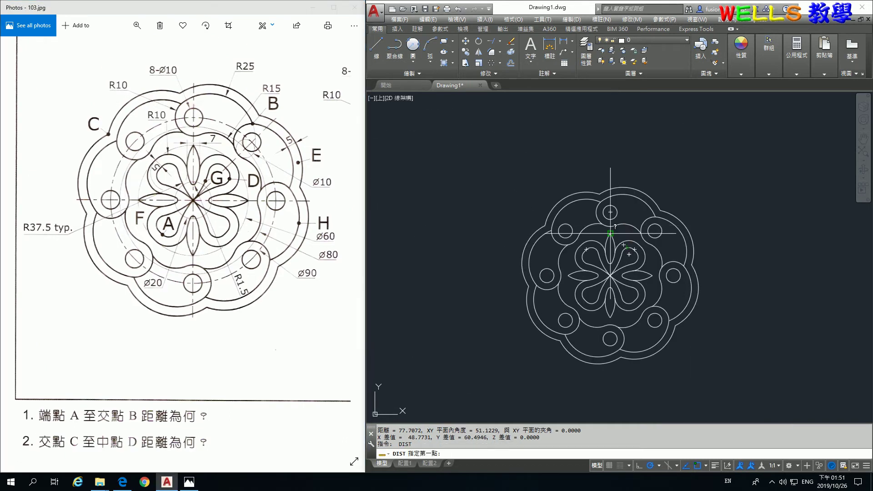
pyautogui.click(545, 224)
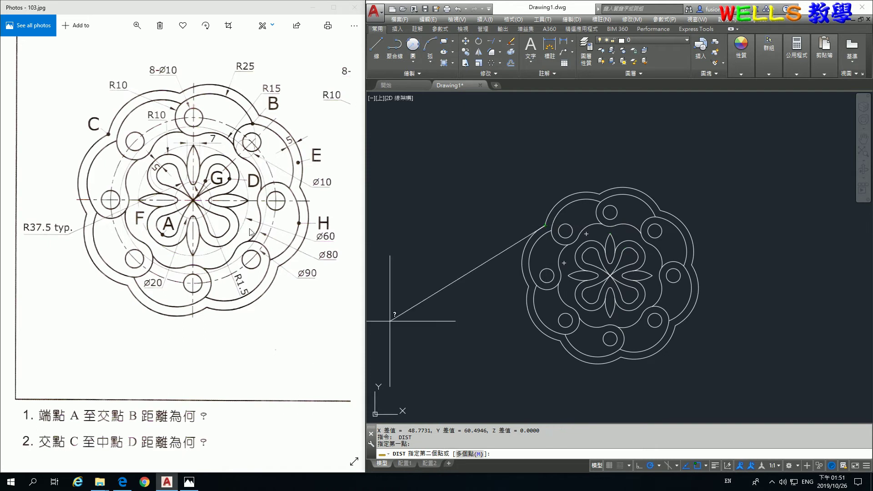
pyautogui.moveTo(287, 182); pyautogui.dragTo(236, 251)
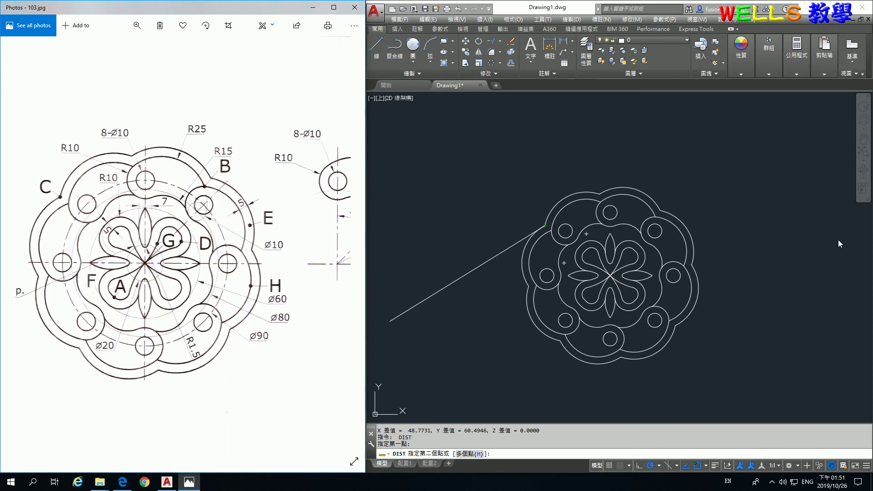
pyautogui.scroll(6, 641, 262)
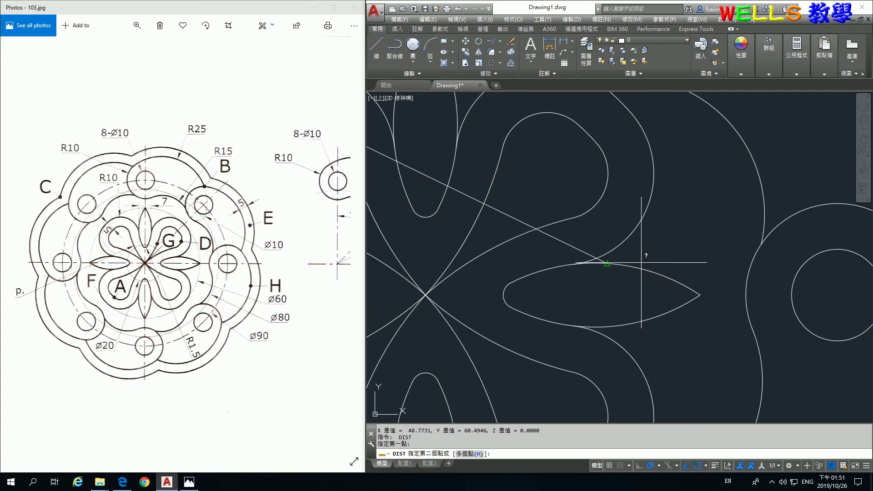
pyautogui.scroll(3, 606, 202)
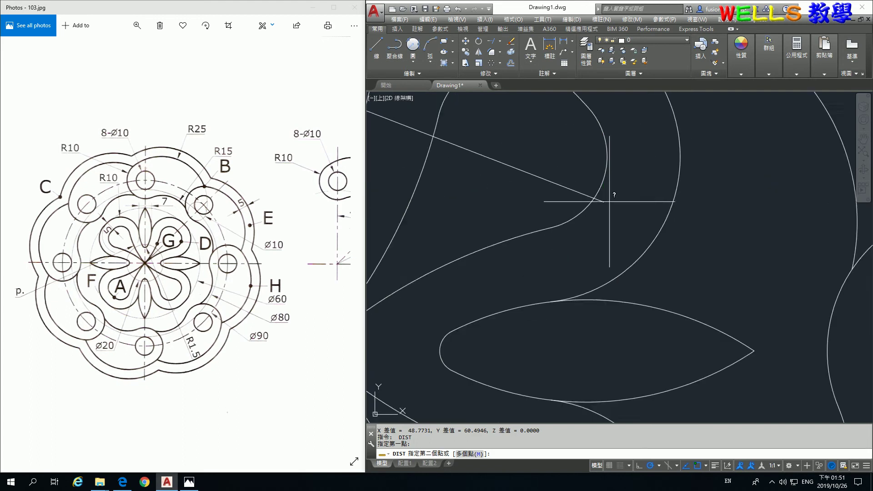
pyautogui.click(600, 163)
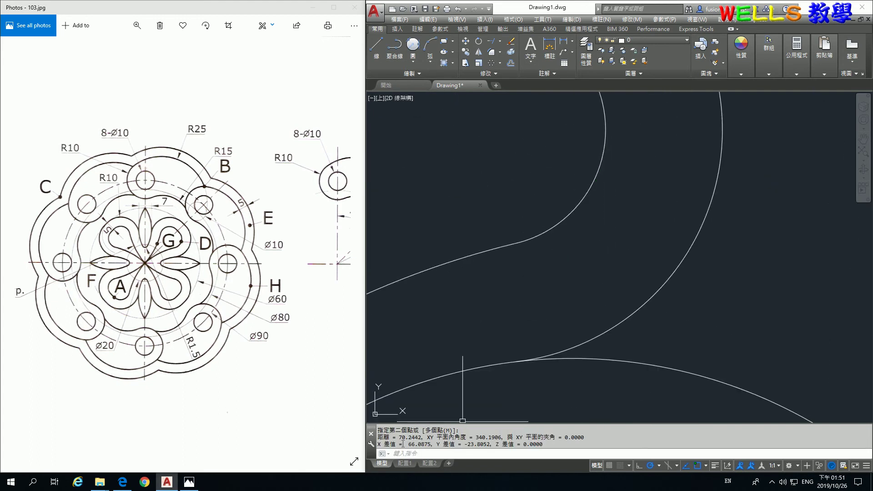
# - Check the 70.2442 distance against answer 2 on the exam sheet
pyautogui.moveTo(282, 419); pyautogui.dragTo(292, 253)
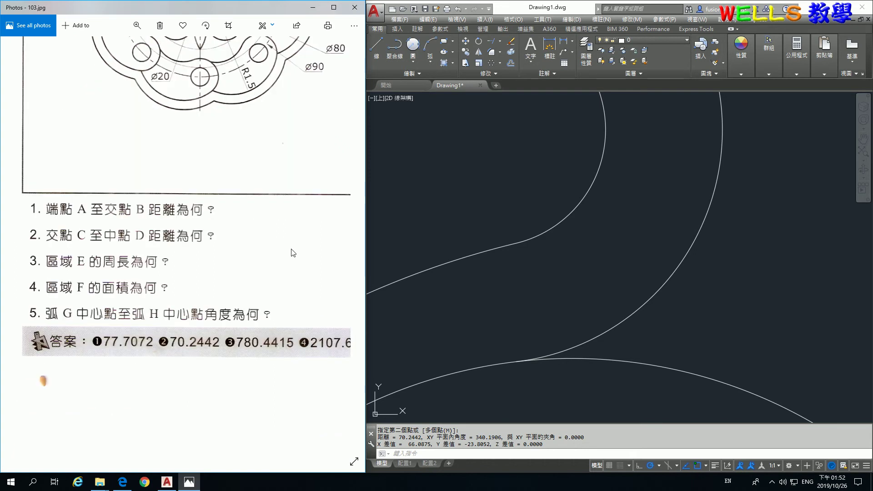
pyautogui.moveTo(100, 261); pyautogui.dragTo(131, 344)
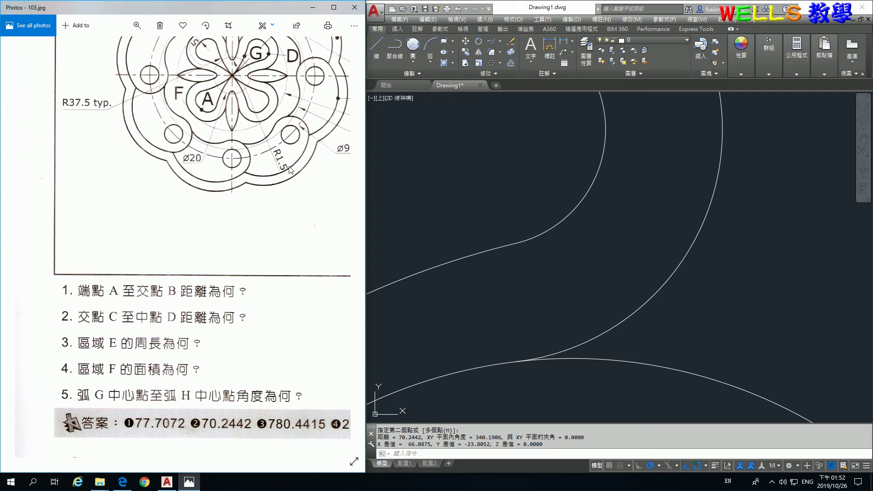
pyautogui.moveTo(295, 142); pyautogui.dragTo(201, 307)
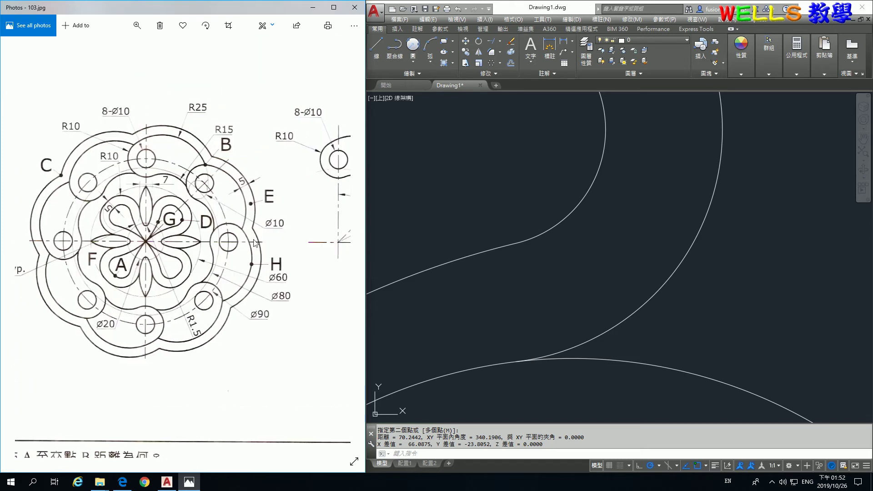
pyautogui.scroll(-5, 544, 234)
pyautogui.scroll(-3, 564, 255)
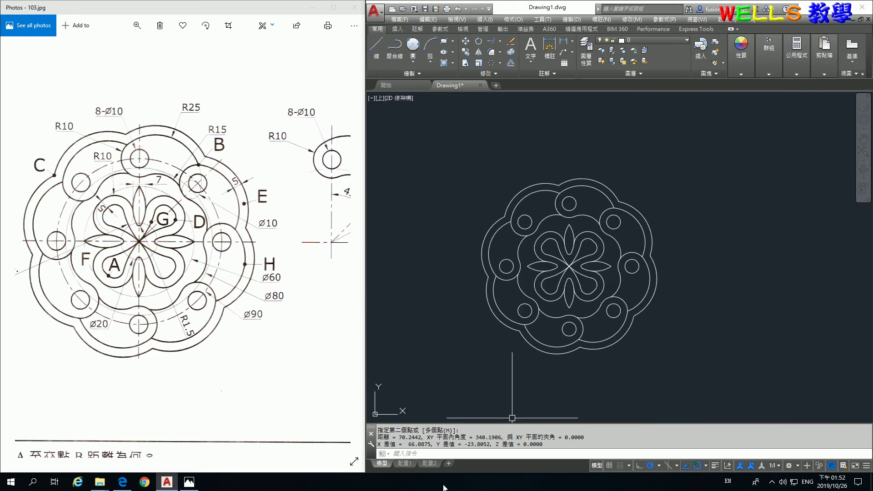
# - Create boundary regions around area E with BO
pyautogui.write('BO')
pyautogui.press('Return')
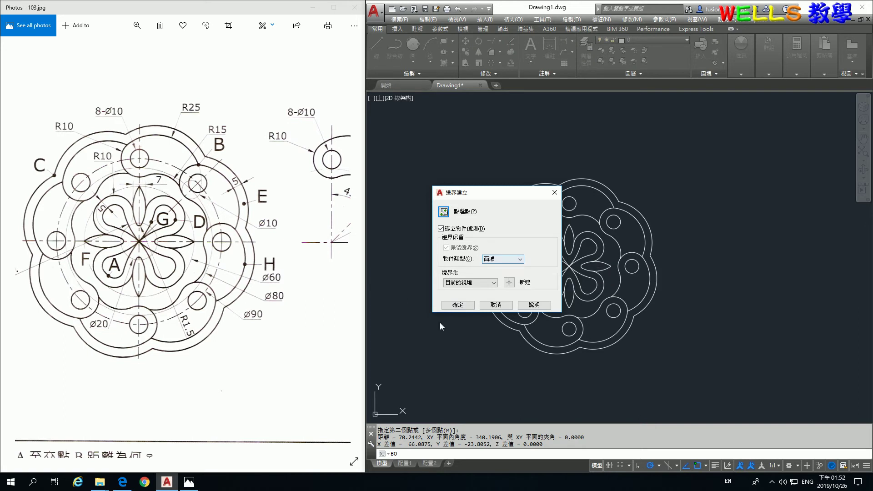
pyautogui.click(444, 212)
pyautogui.scroll(2, 727, 237)
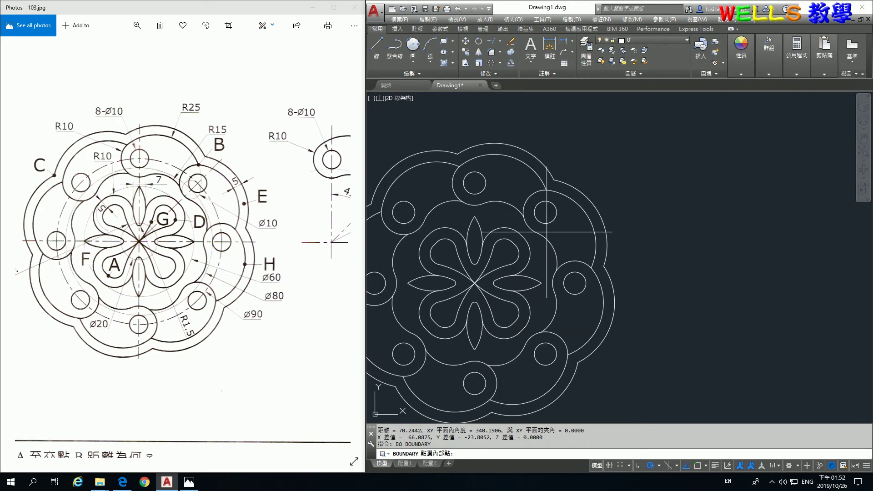
pyautogui.moveTo(613, 238); pyautogui.dragTo(741, 205, button='middle')
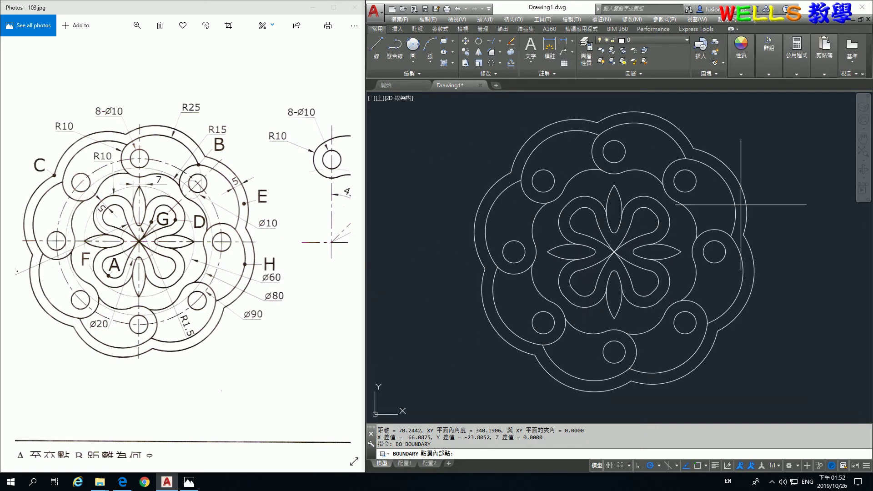
pyautogui.click(741, 205)
pyautogui.press('Return')
# - Subtract the inner region from the outer region to form ring-shaped region E
pyautogui.write('su')
pyautogui.press('Return')
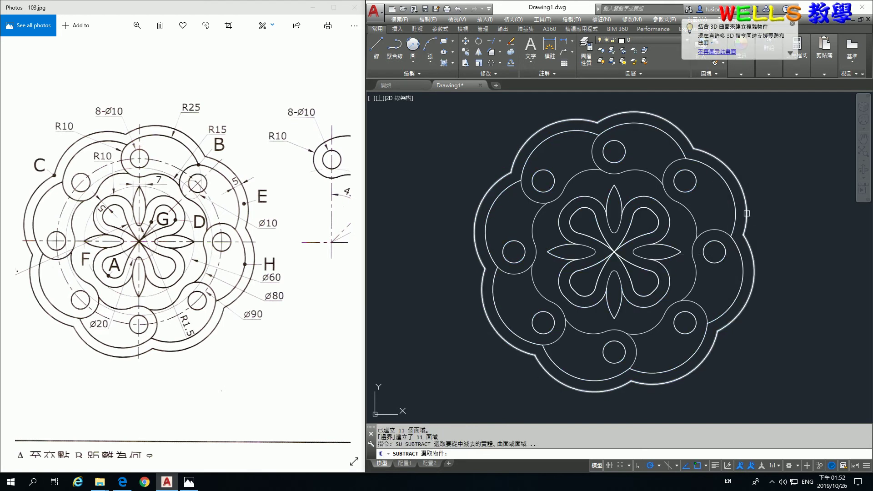
pyautogui.click(746, 213)
pyautogui.press('Return')
pyautogui.click(734, 215)
pyautogui.press('Return')
# - LIST region E to show its perimeter of 780.4415
pyautogui.write('list')
pyautogui.press('Return')
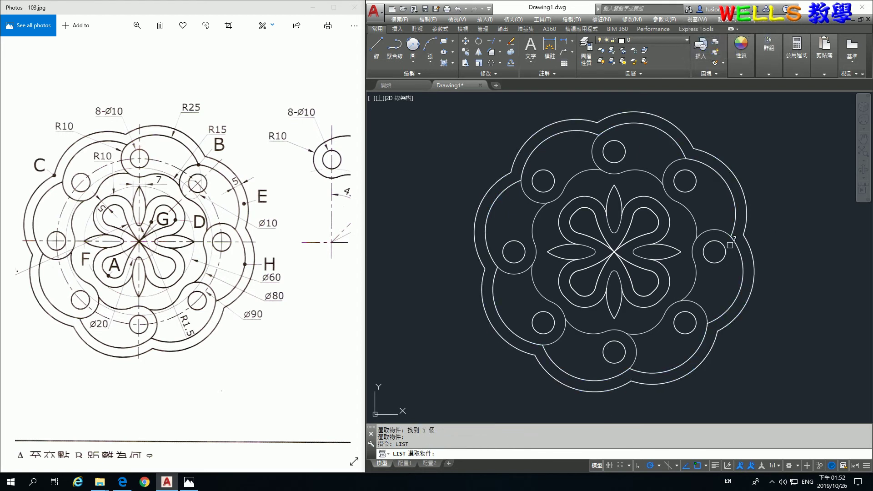
pyautogui.click(747, 218)
pyautogui.press('Return')
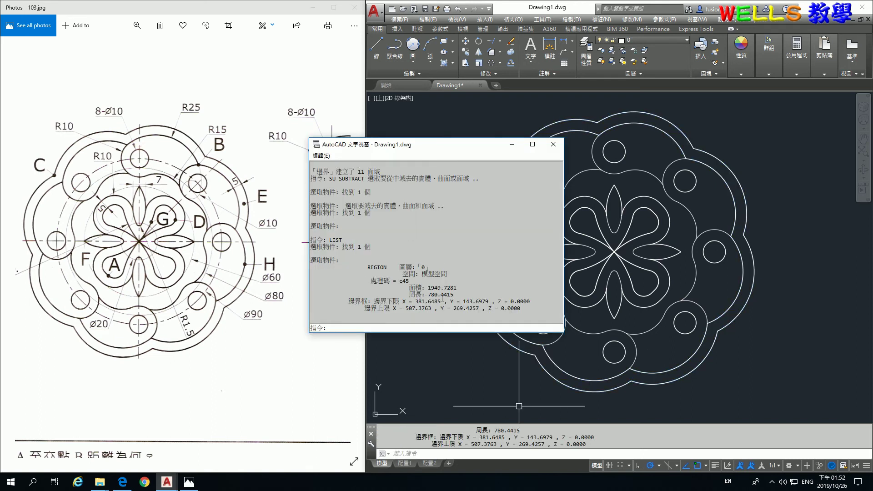
# - Compare the 780.4415 perimeter with answer 3, then close the command history window
pyautogui.click(240, 422)
pyautogui.scroll(-1, 241, 422)
pyautogui.scroll(-2, 241, 382)
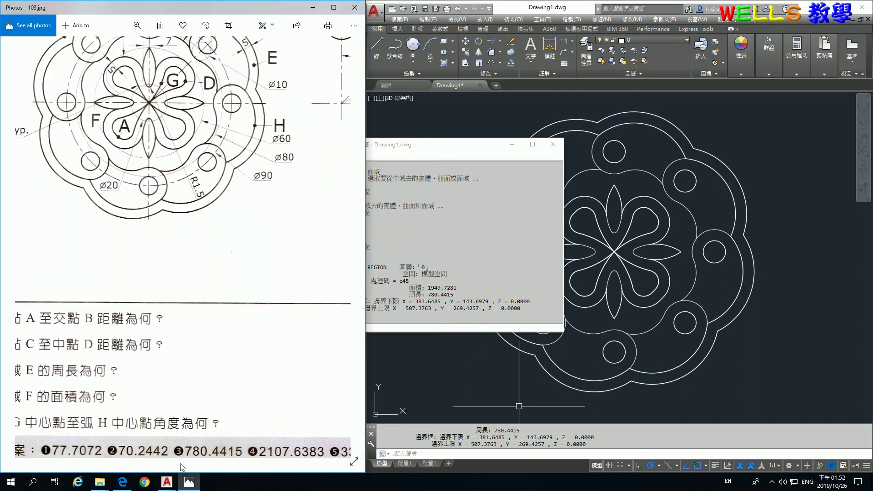
pyautogui.hscroll(-3, 196, 336)
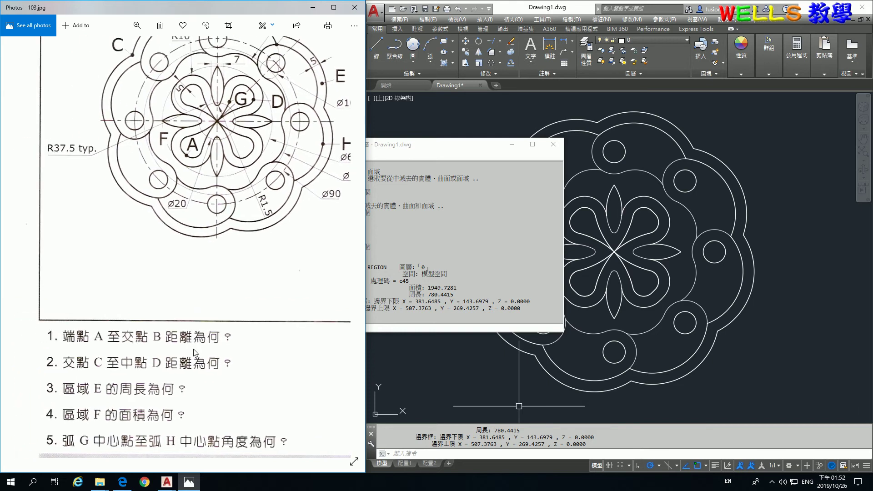
pyautogui.scroll(3, 214, 213)
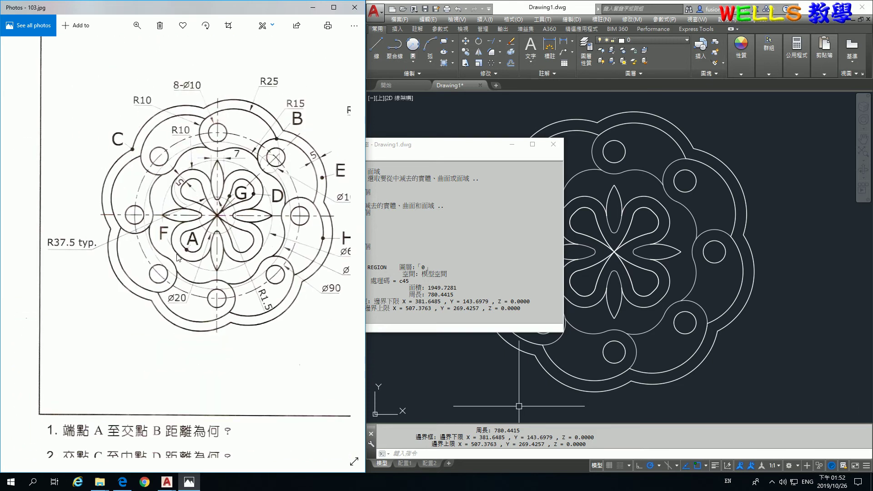
pyautogui.click(486, 153)
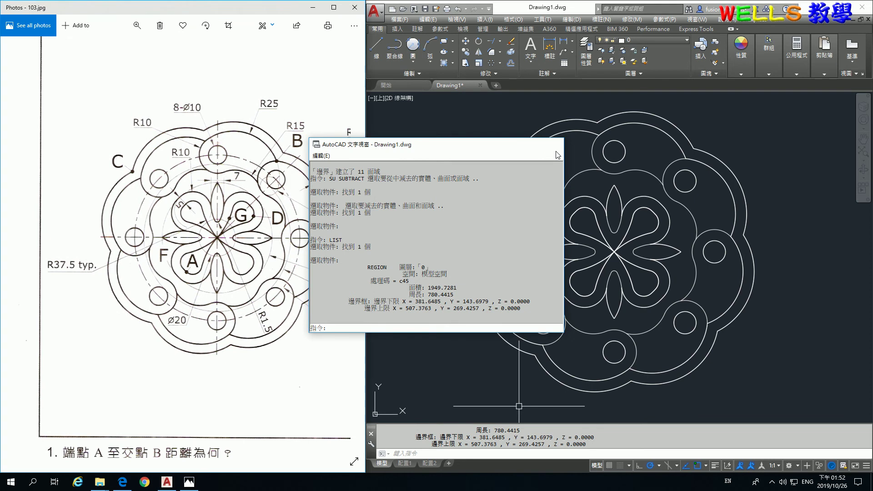
pyautogui.click(553, 144)
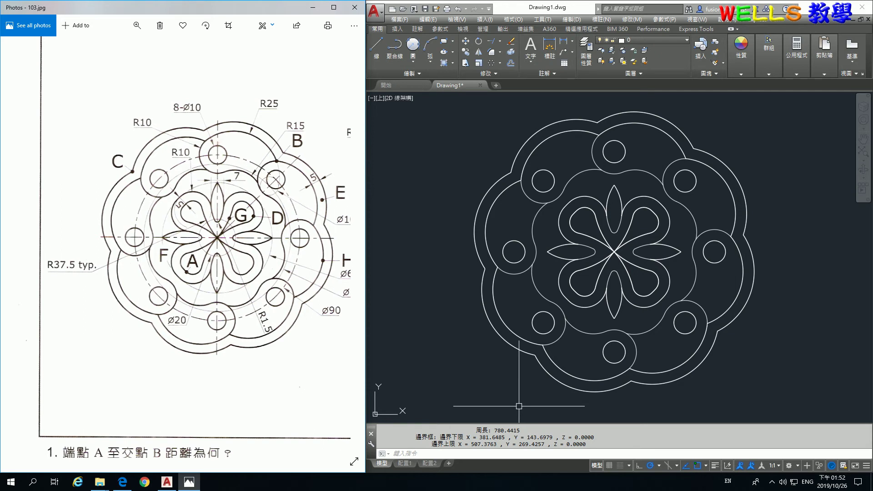
# - Create a boundary region inside the ring around the inner flower
pyautogui.click(428, 452)
pyautogui.write('bo')
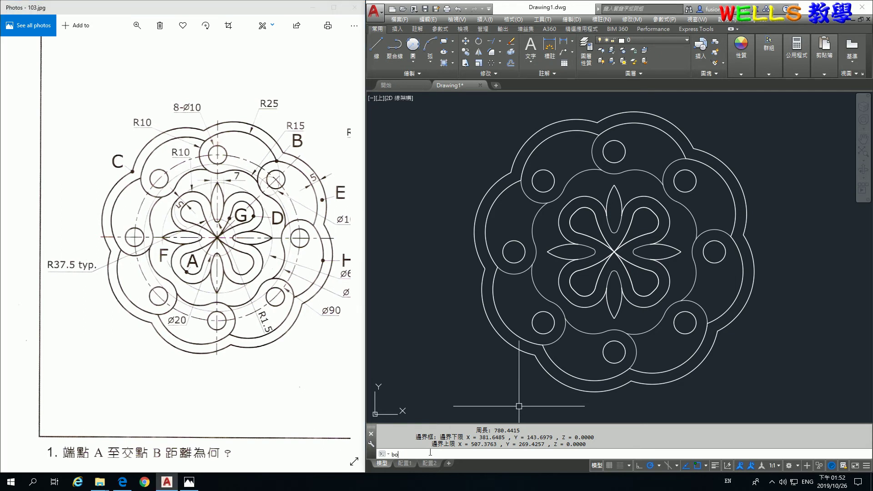
pyautogui.press('Return')
pyautogui.click(444, 211)
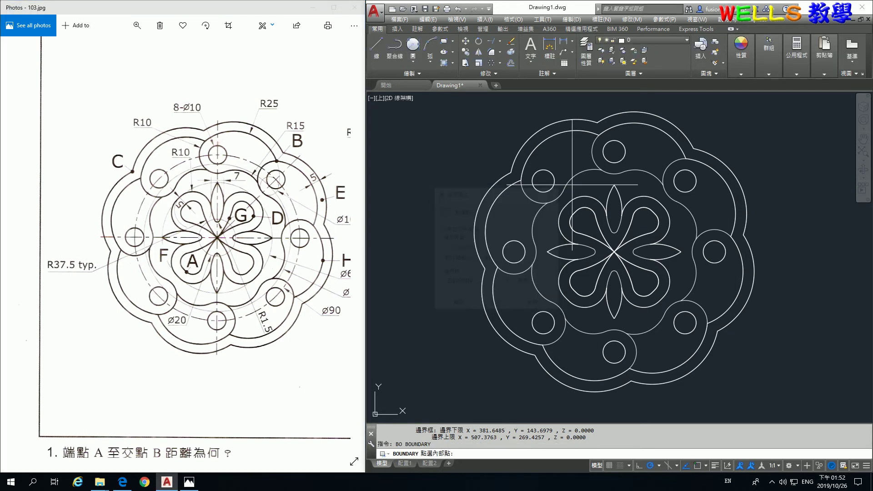
pyautogui.click(596, 186)
pyautogui.press('Return')
# - Run AREA and add the inner region to the total by object
pyautogui.write('aa')
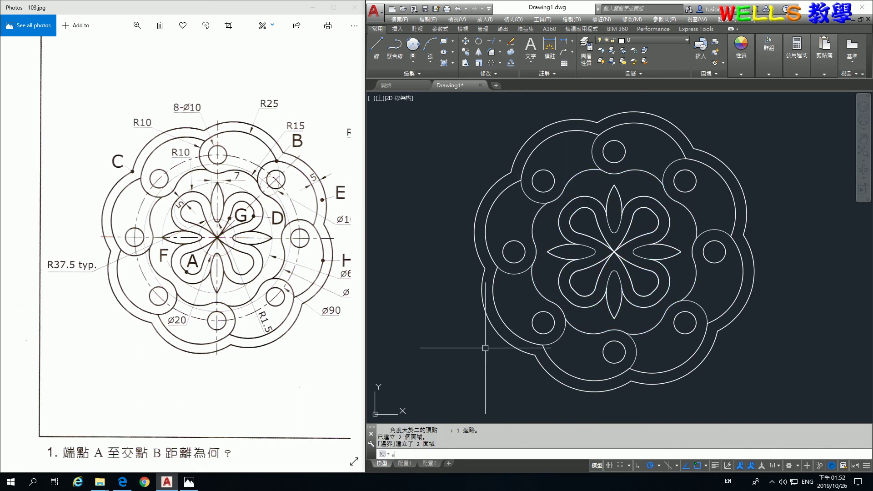
pyautogui.press('Return')
pyautogui.click(495, 456)
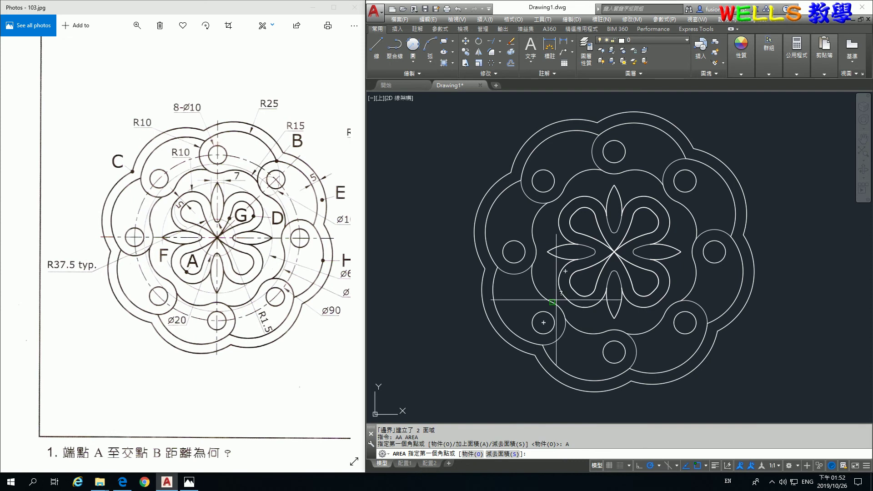
pyautogui.write('o')
pyautogui.press('Return')
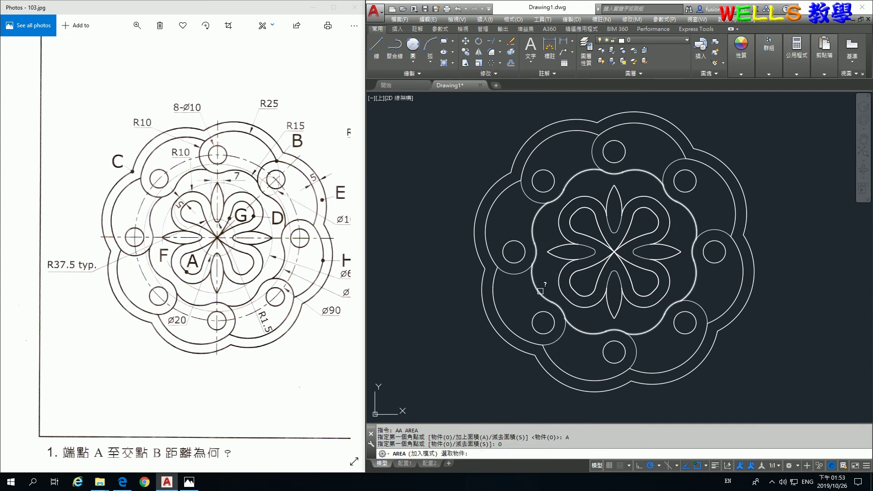
pyautogui.click(551, 289)
pyautogui.press('Return')
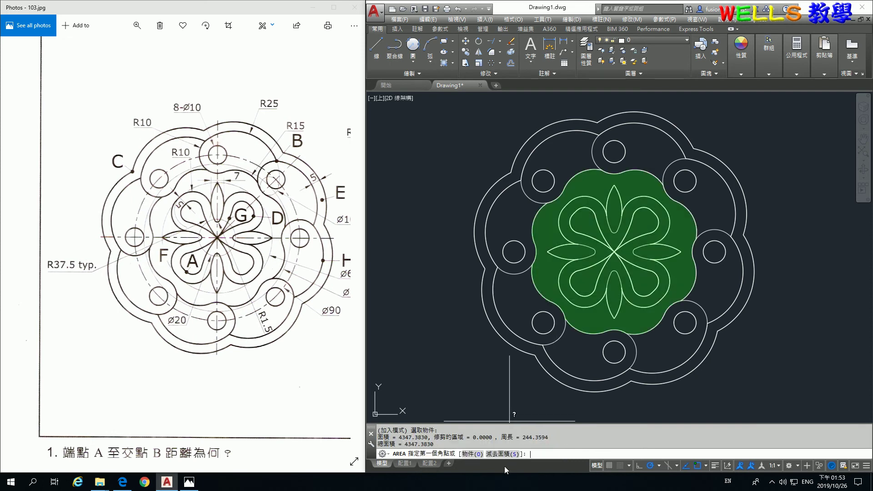
# - Subtract the flower object, giving 2107.6383, and compare with answer 4
pyautogui.click(499, 454)
pyautogui.click(470, 454)
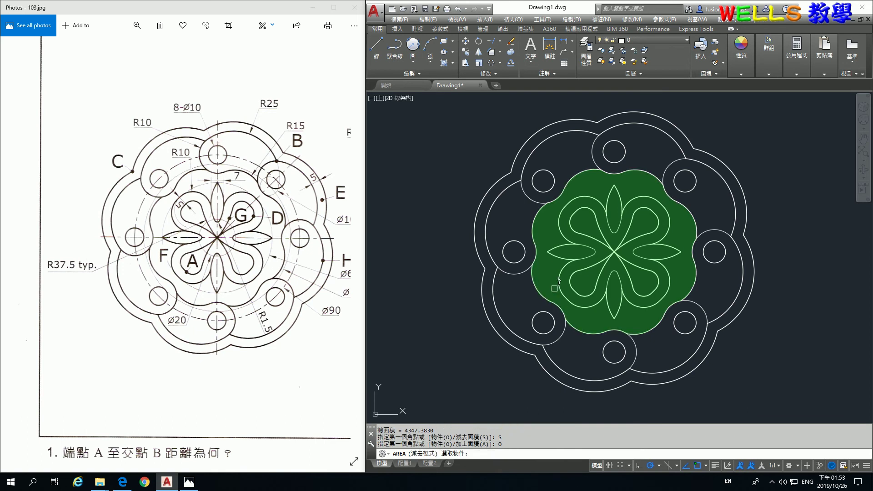
pyautogui.click(560, 281)
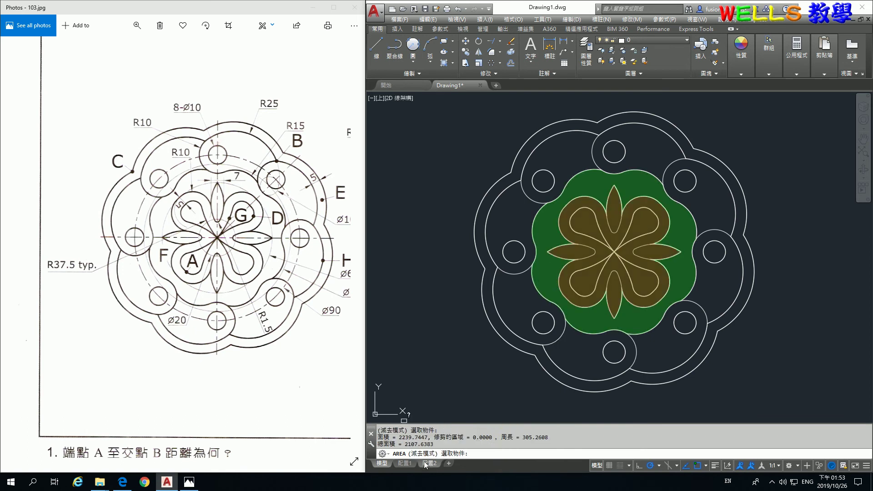
pyautogui.moveTo(313, 417); pyautogui.dragTo(300, 299)
pyautogui.moveTo(322, 352)
pyautogui.mouseDown()
pyautogui.moveTo(279, 255)
pyautogui.moveTo(253, 284)
pyautogui.mouseUp()
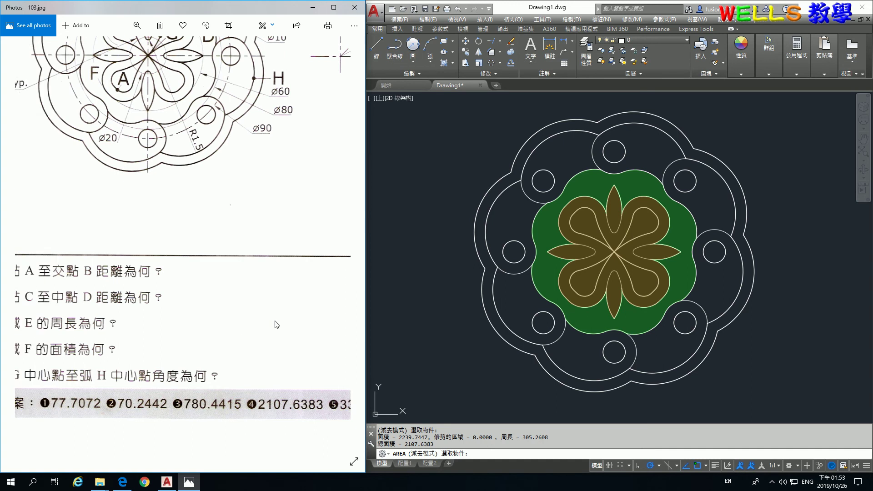
pyautogui.moveTo(207, 342); pyautogui.dragTo(320, 338)
pyautogui.click(427, 350)
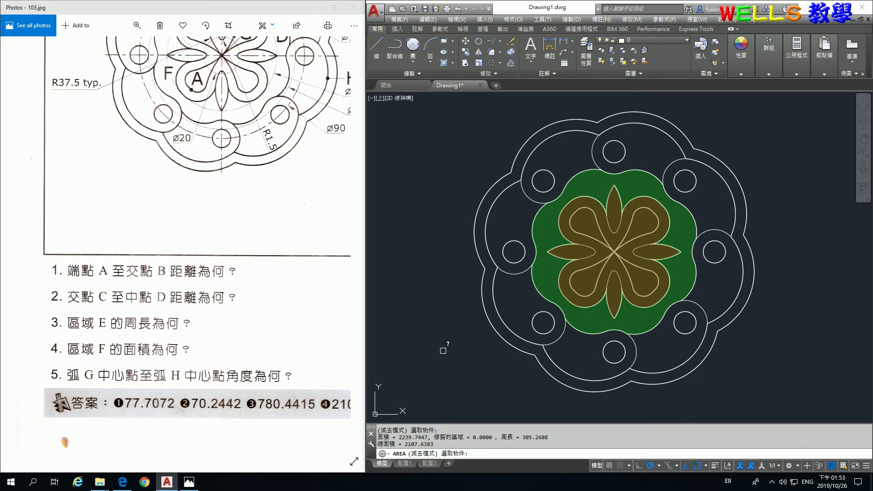
pyautogui.press('Escape')
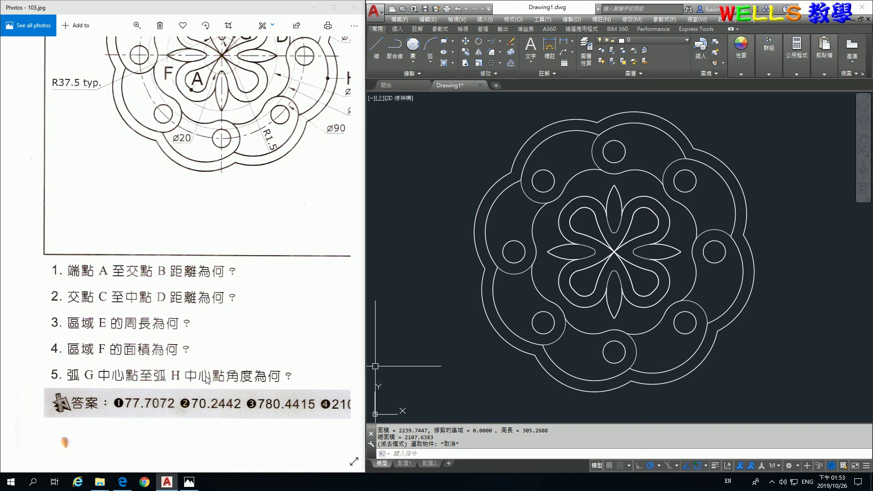
# - Measure with DI from arc G's centre to arc H's centre: ΔX 60.8847, ΔY -33.7373
pyautogui.moveTo(274, 221); pyautogui.dragTo(220, 319)
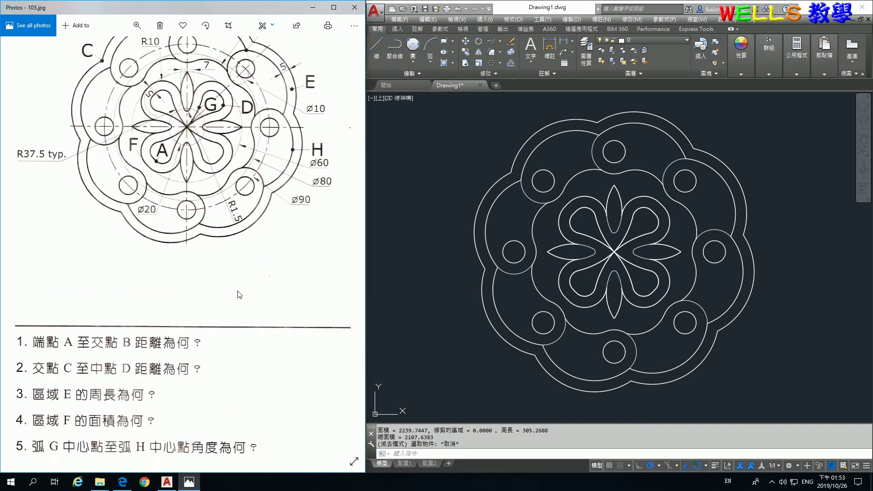
pyautogui.write('di')
pyautogui.press('Return')
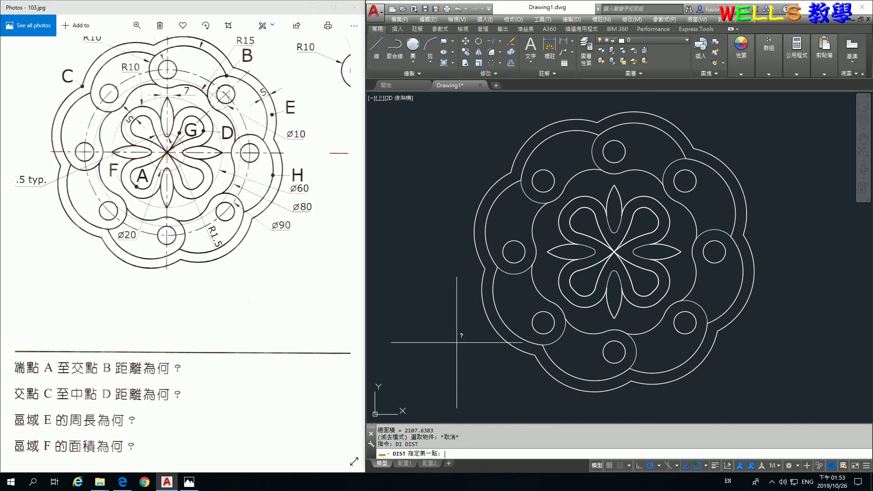
pyautogui.click(192, 340)
pyautogui.moveTo(191, 342)
pyautogui.mouseDown()
pyautogui.moveTo(191, 258)
pyautogui.moveTo(194, 351)
pyautogui.mouseUp()
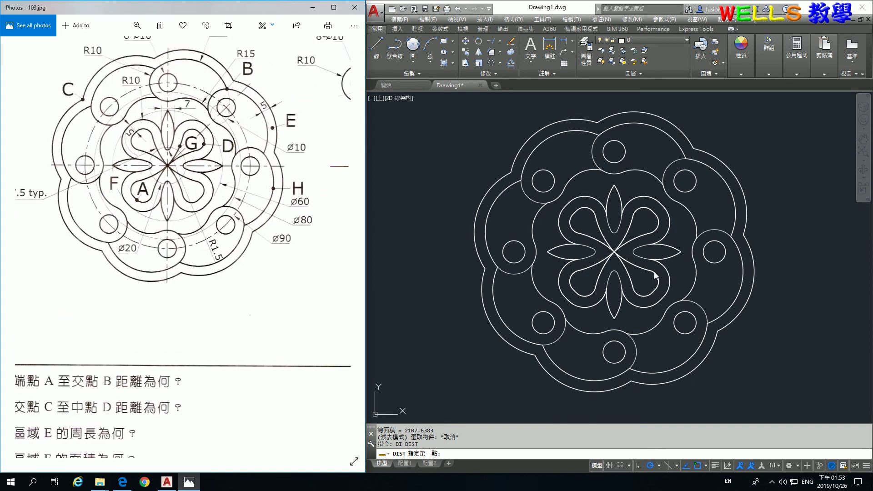
pyautogui.keyDown('shift'); pyautogui.rightClick(730, 366); pyautogui.keyUp('shift')
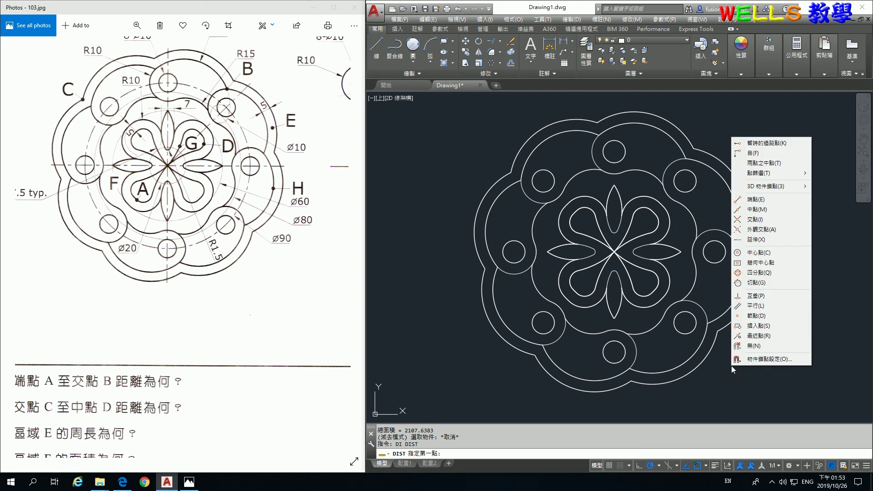
pyautogui.click(755, 252)
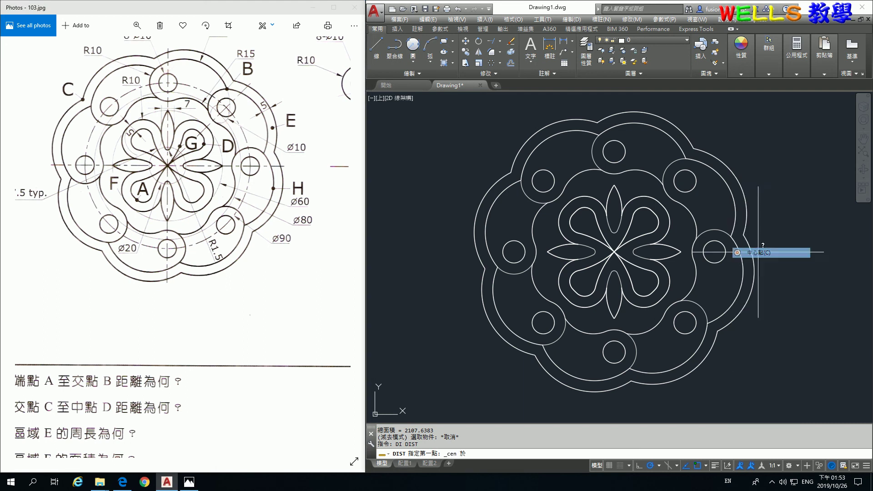
pyautogui.click(628, 229)
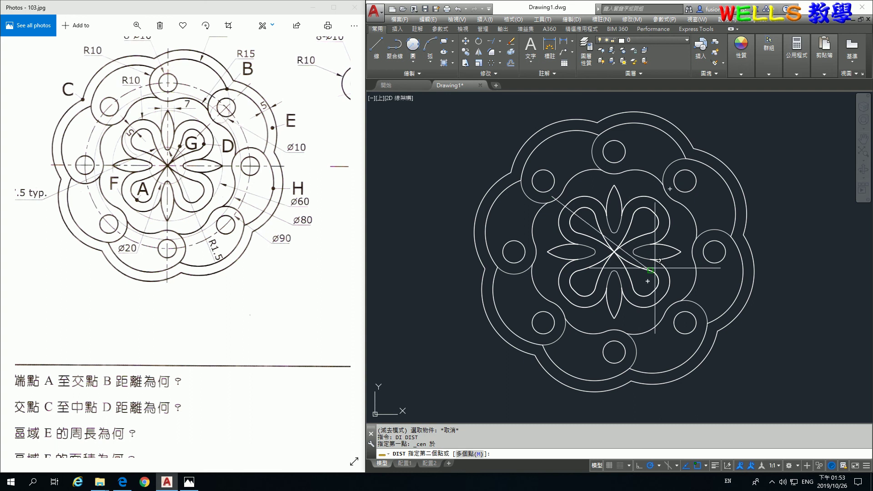
pyautogui.keyDown('shift'); pyautogui.rightClick(706, 288); pyautogui.keyUp('shift')
pyautogui.click(743, 177)
pyautogui.moveTo(208, 429)
pyautogui.mouseDown()
pyautogui.moveTo(277, 316)
pyautogui.moveTo(231, 381)
pyautogui.mouseUp()
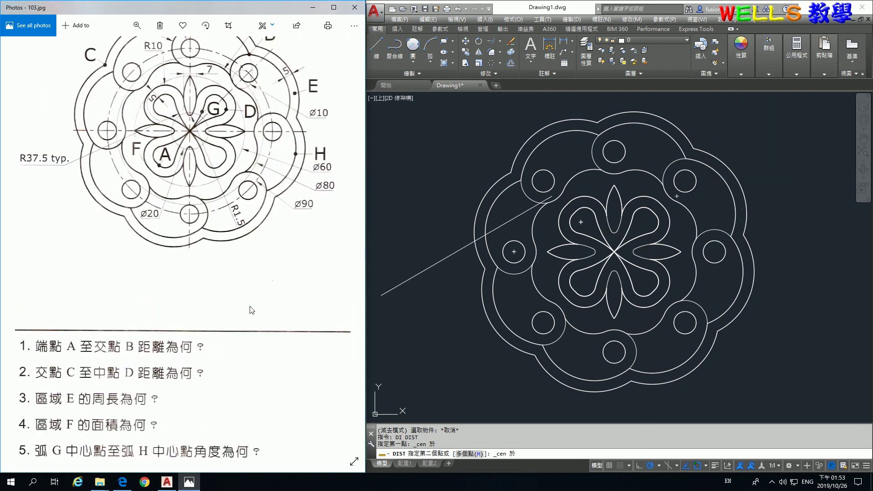
pyautogui.click(743, 287)
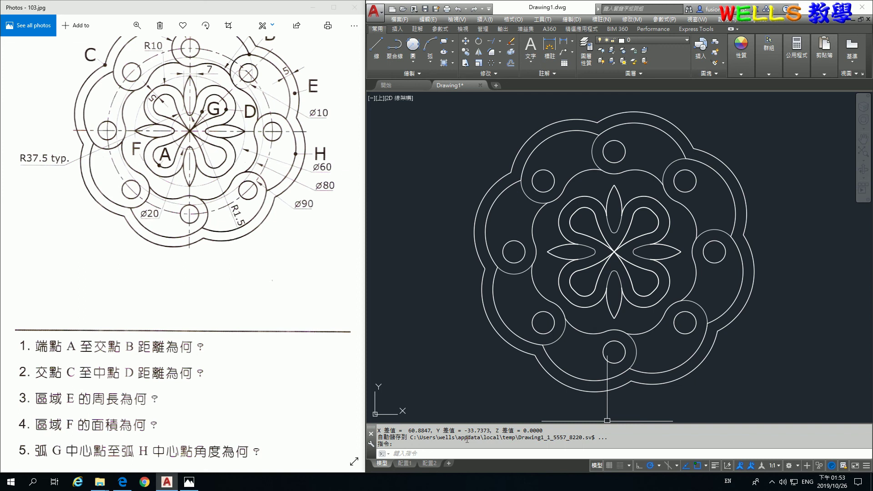
# - Read the 331.0084 angle in the command history and match it to answer 5
pyautogui.scroll(1, 471, 434)
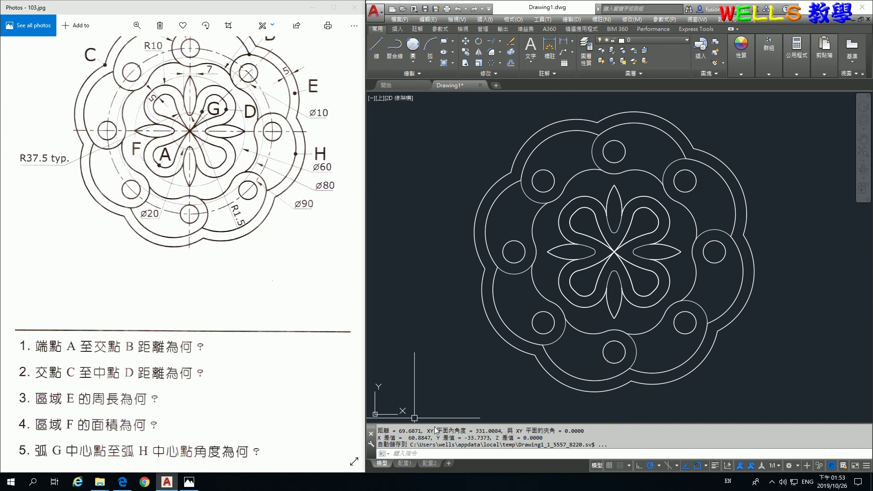
pyautogui.scroll(-4, 234, 221)
pyautogui.scroll(2, 234, 220)
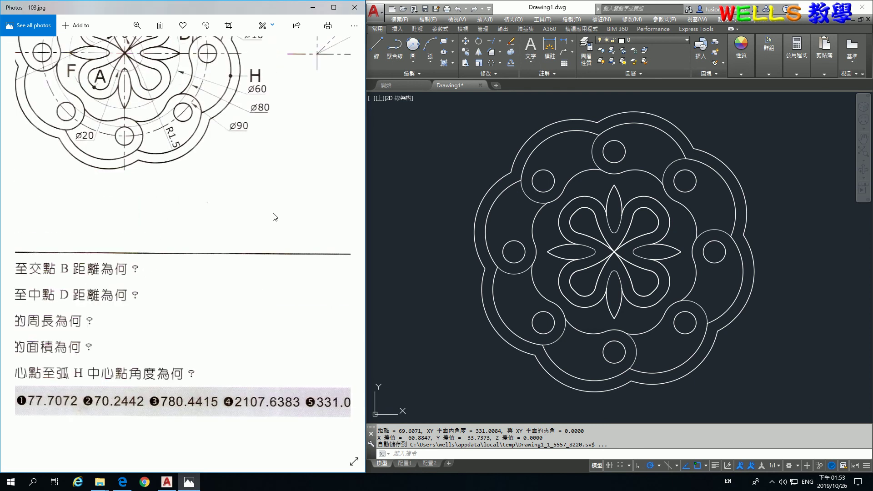
pyautogui.hscroll(4, 160, 215)
pyautogui.hscroll(-3, 160, 214)
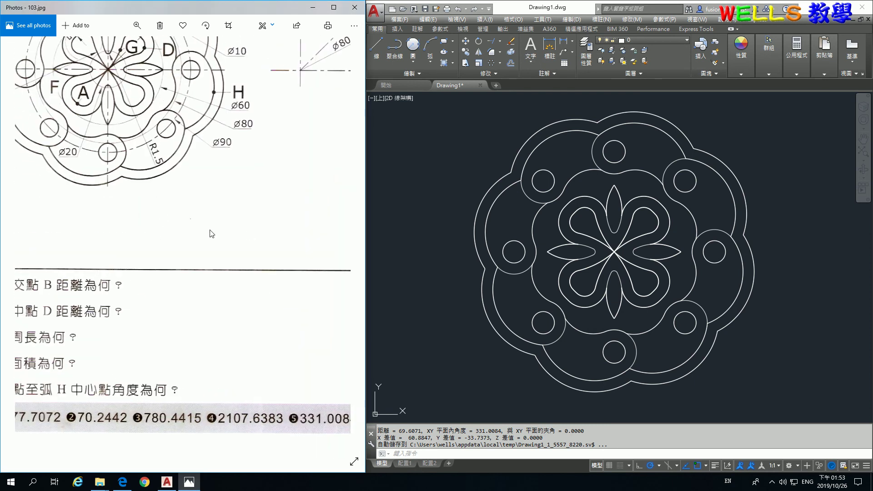
pyautogui.scroll(3, 250, 234)
pyautogui.keyDown('ctrl'); pyautogui.scroll(-2, 279, 290); pyautogui.keyUp('ctrl')
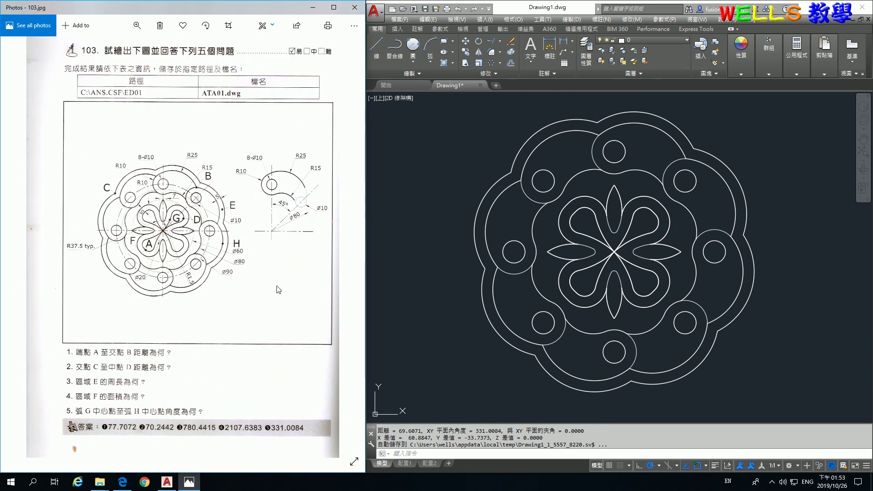